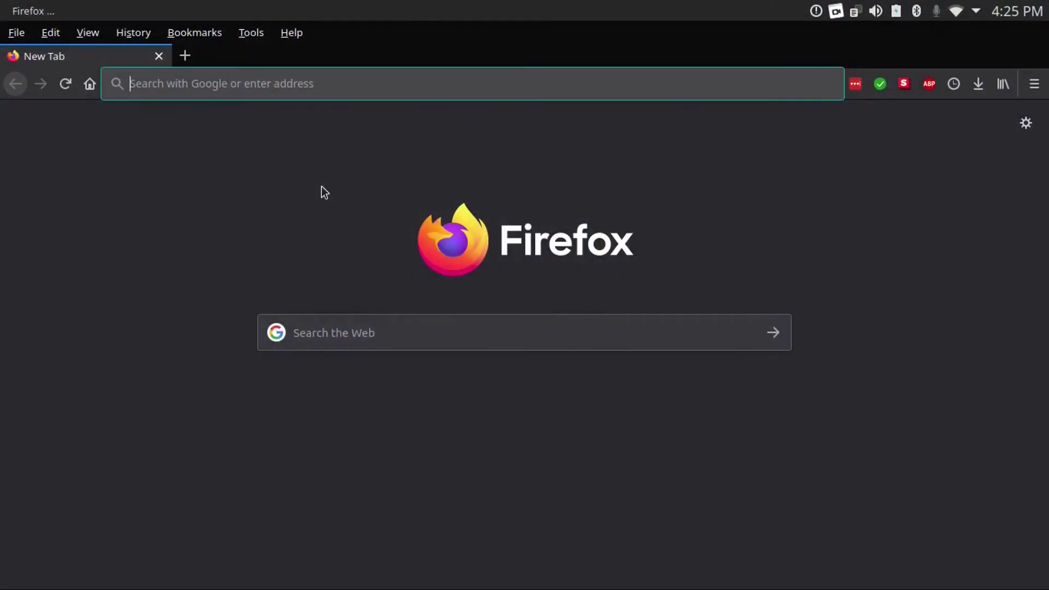
- Open lubuntu.me and browse its Lubuntu downloads page
{"action": "type", "text": "lubuntu.me"}
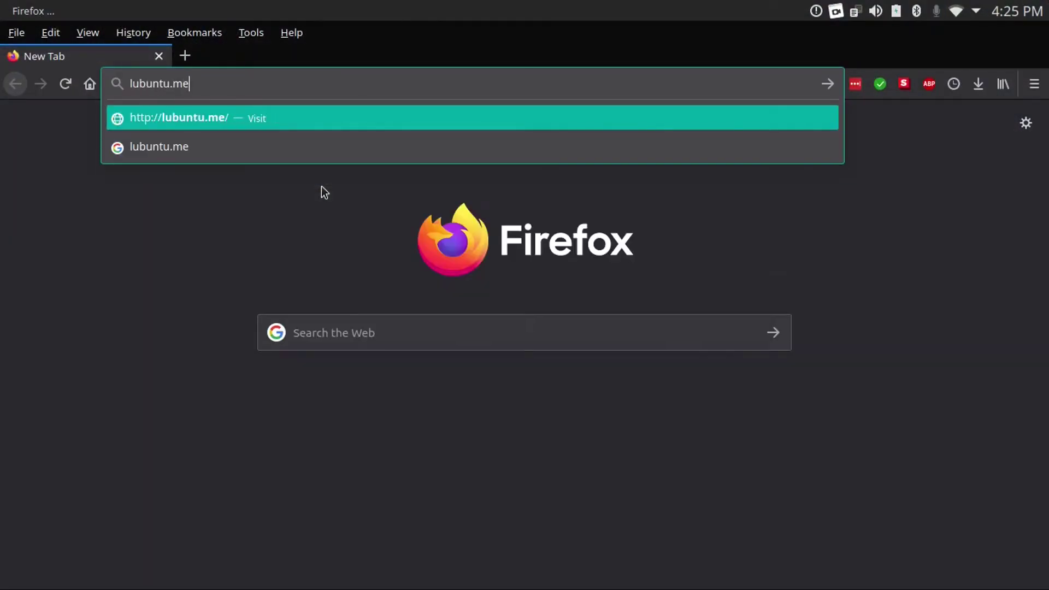
{"action": "key", "text": "Return"}
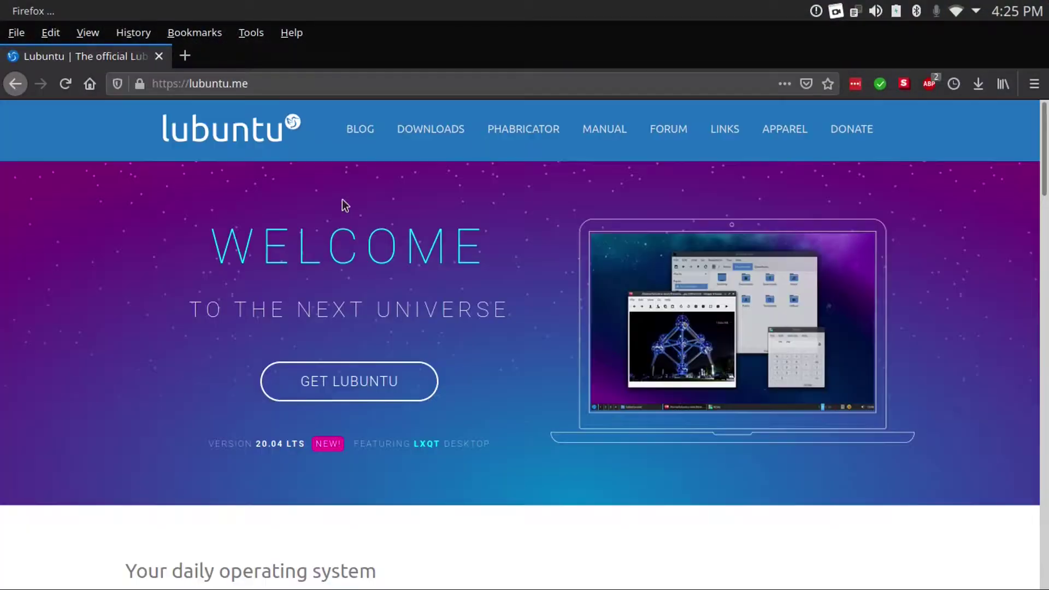
{"action": "left_click", "coordinate": [342, 393]}
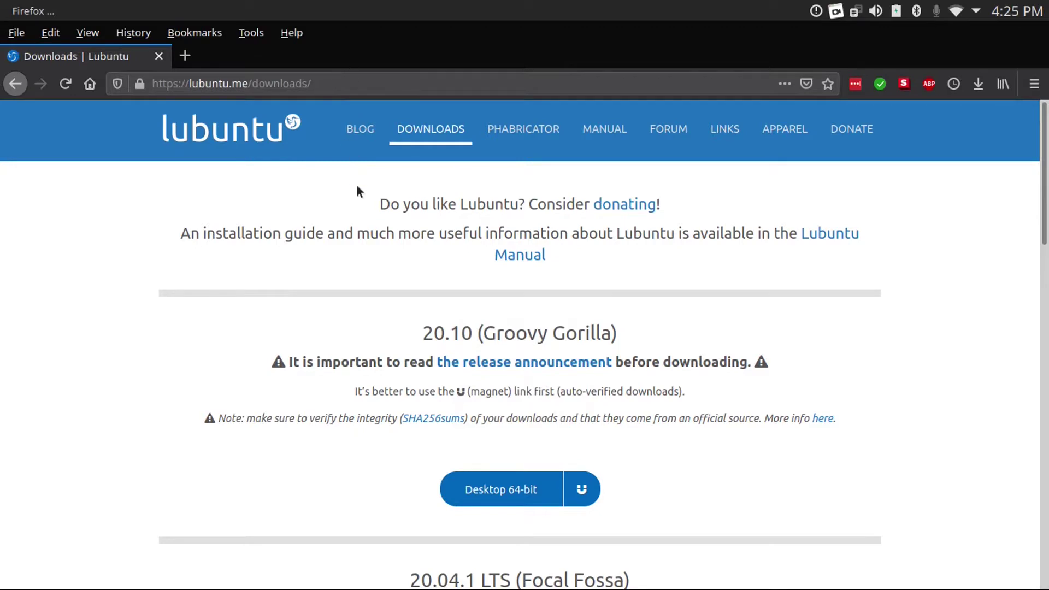
{"action": "scroll", "coordinate": [356, 233], "scroll_direction": "down", "scroll_amount": 6}
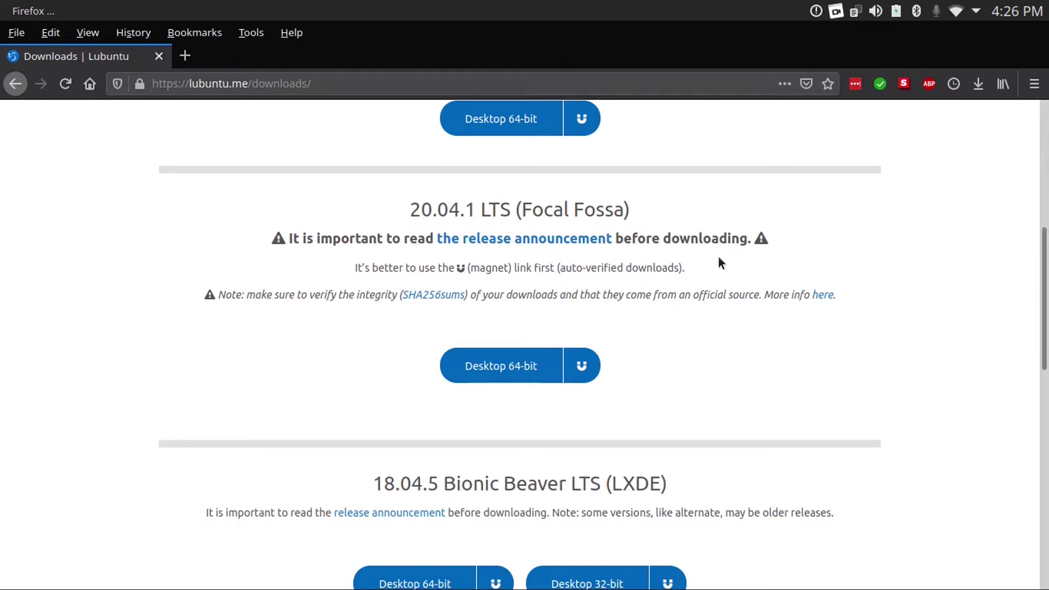
{"action": "scroll", "coordinate": [719, 259], "scroll_direction": "up", "scroll_amount": 1}
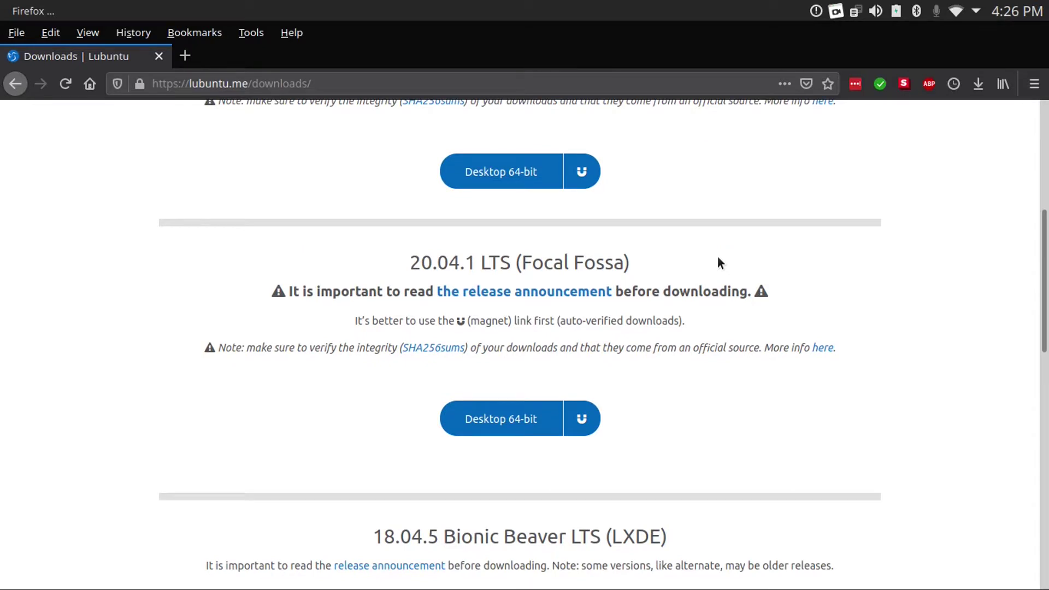
- Check the 1.7 GB 20.04.1 LTS 64-bit desktop ISO, cancel its download, and launch VMware Player
{"action": "left_click", "coordinate": [515, 417]}
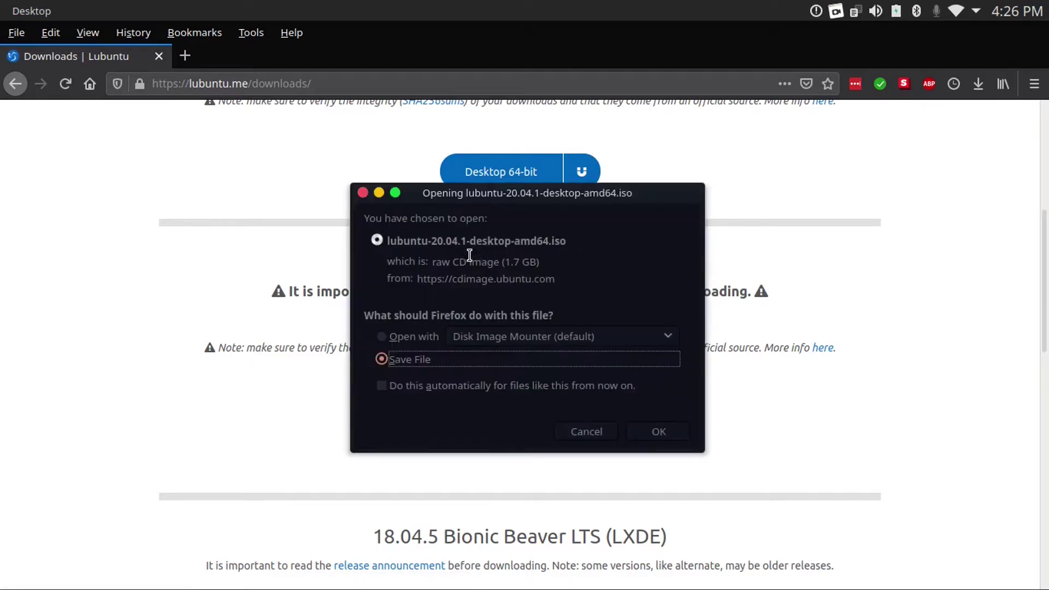
{"action": "left_click_drag", "start_coordinate": [504, 261], "coordinate": [531, 259]}
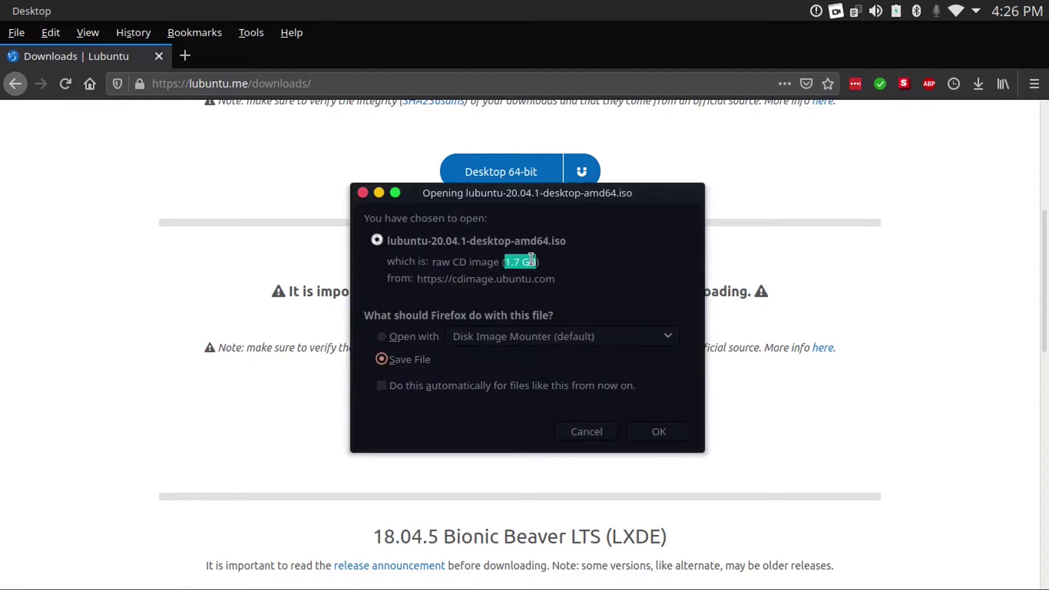
{"action": "left_click", "coordinate": [567, 265]}
{"action": "left_click", "coordinate": [587, 431]}
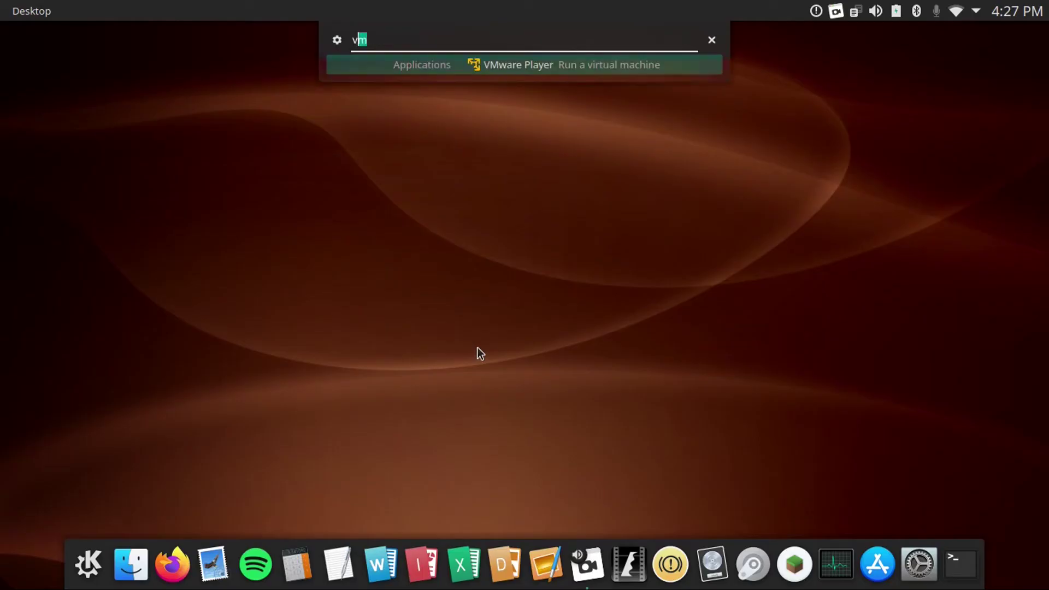
{"action": "type", "text": "vm"}
{"action": "key", "text": "Return"}
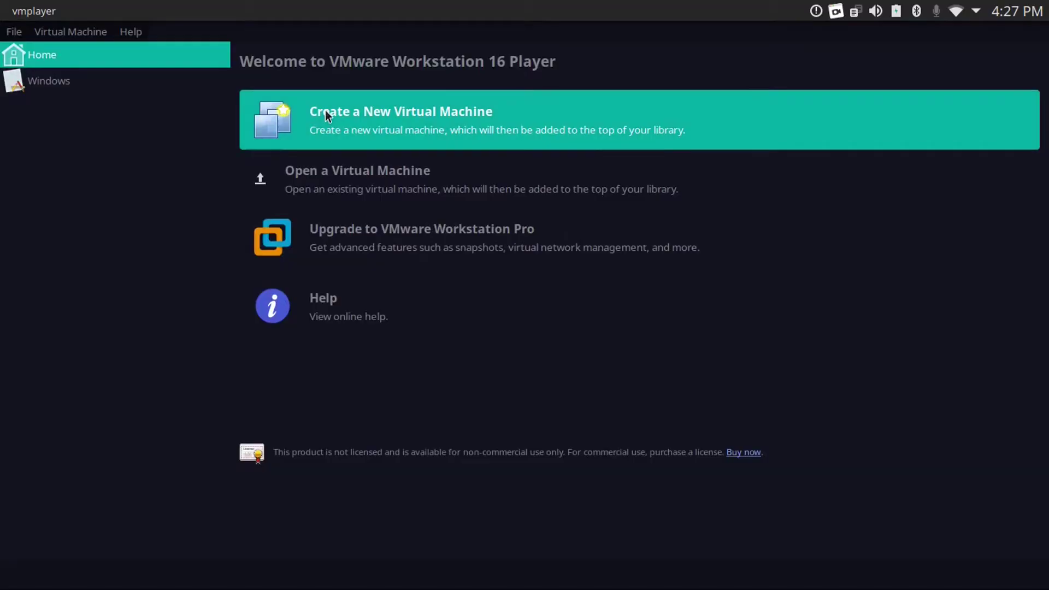
- Start a new virtual machine using the lubuntu 20.04.1 desktop ISO as installer
{"action": "left_click", "coordinate": [326, 109]}
{"action": "left_click", "coordinate": [726, 277]}
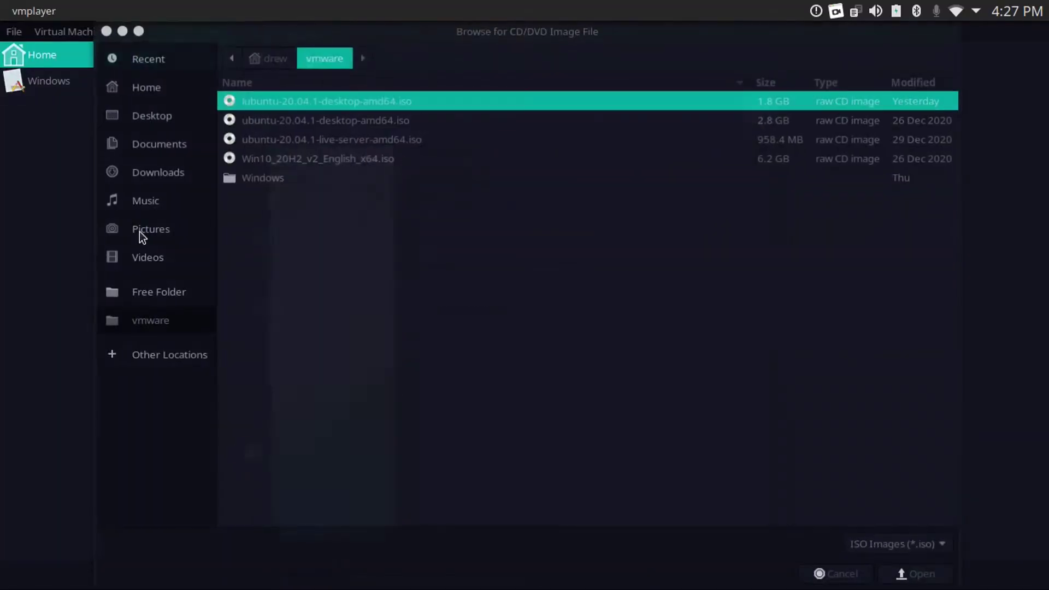
{"action": "left_click", "coordinate": [904, 573]}
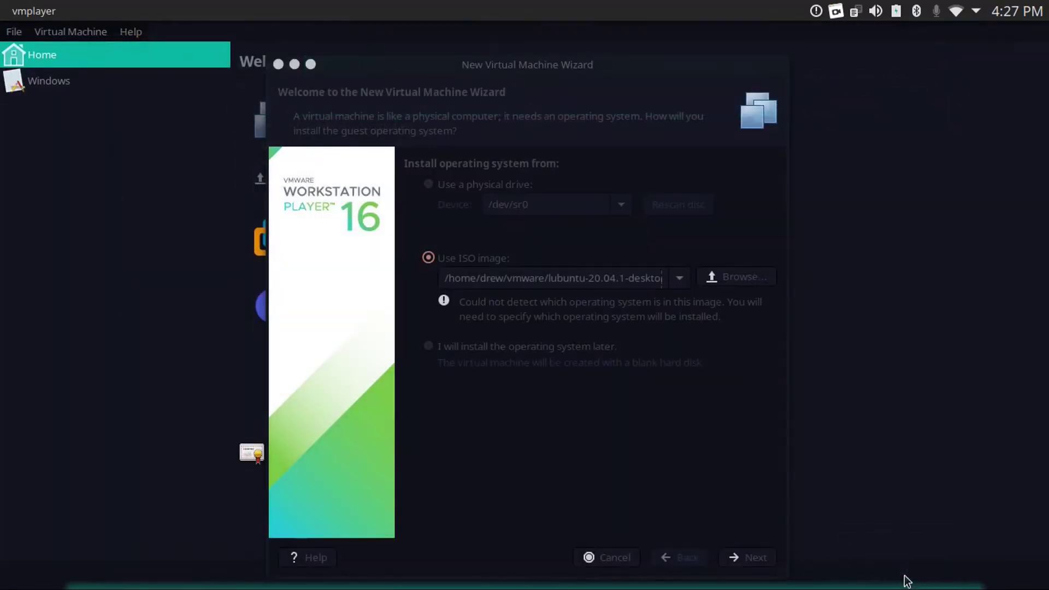
{"action": "left_click", "coordinate": [738, 559]}
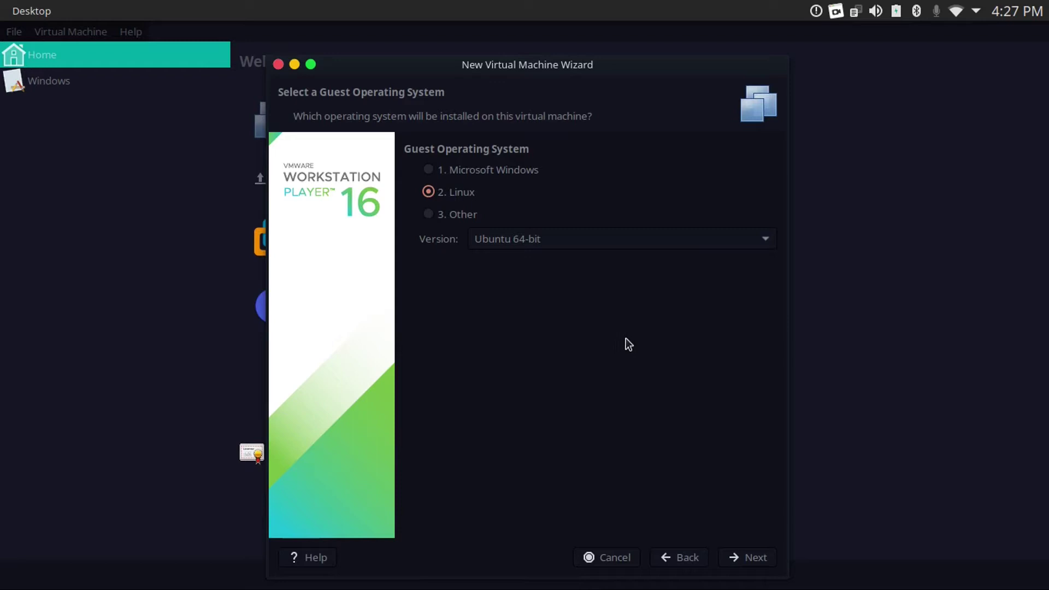
- Keep Linux Ubuntu 64-bit as guest and name the machine 'Lubuntu'
{"action": "left_click", "coordinate": [756, 557]}
{"action": "triple_click", "coordinate": [476, 171]}
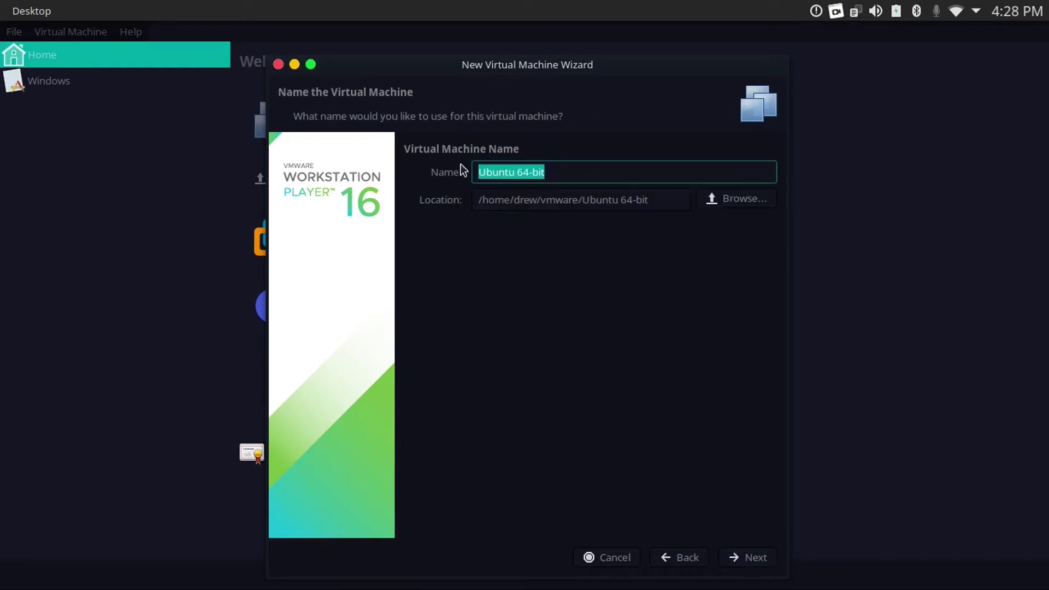
{"action": "type", "text": "Lubuntu"}
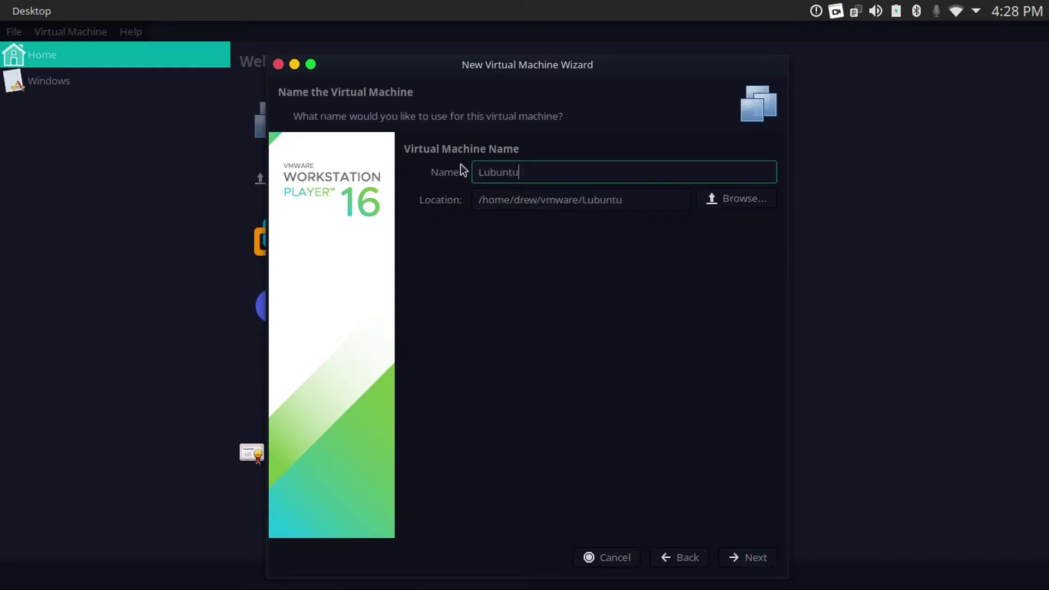
{"action": "key", "text": "Return"}
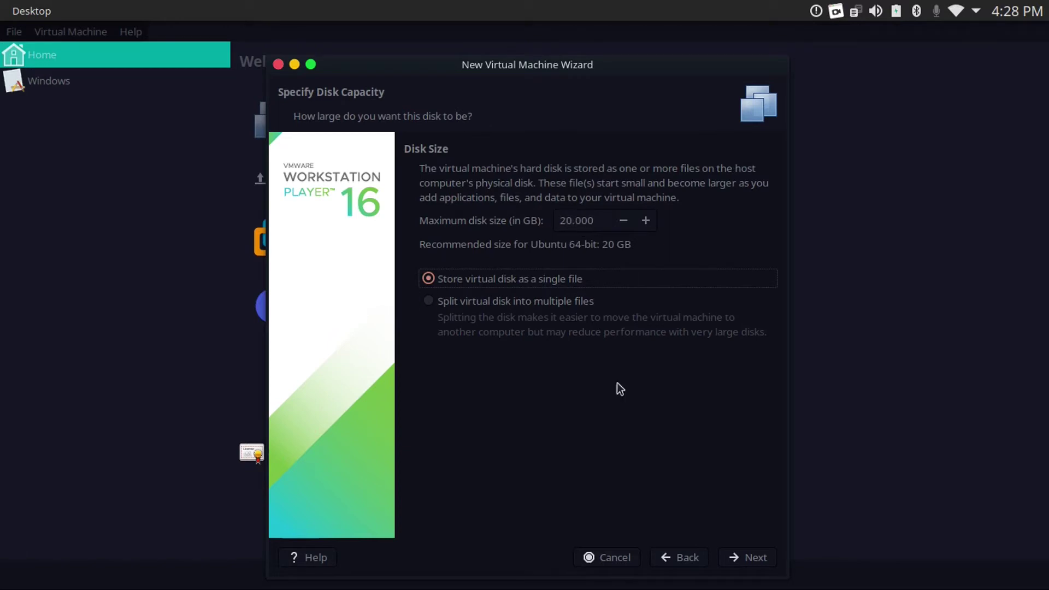
- Keep the 20 GB disk and set 1024 MB memory, one processor core and bridged networking
{"action": "left_click", "coordinate": [747, 557]}
{"action": "left_click", "coordinate": [500, 360]}
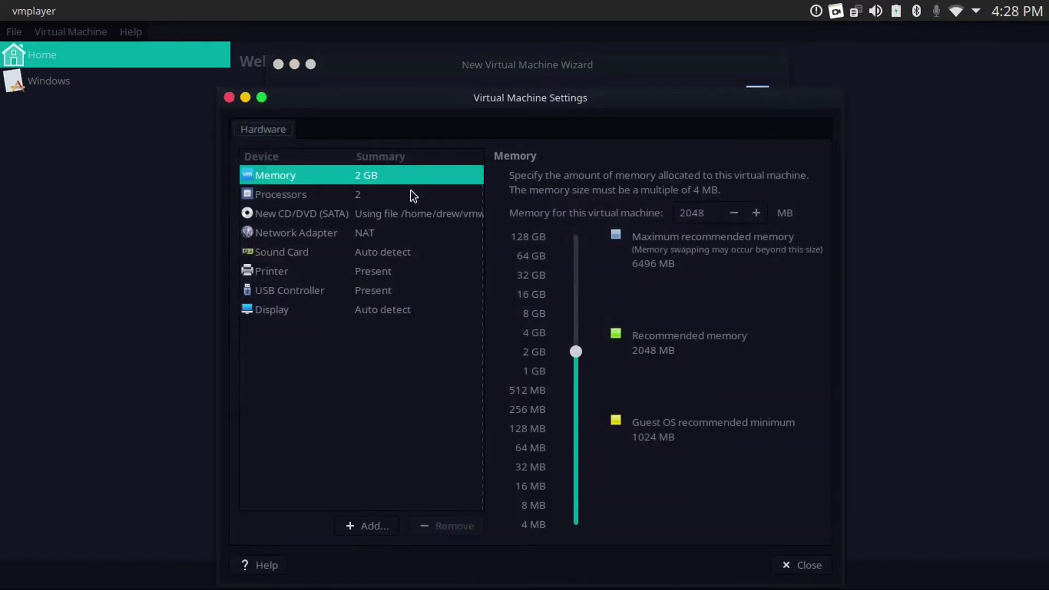
{"action": "double_click", "coordinate": [702, 219]}
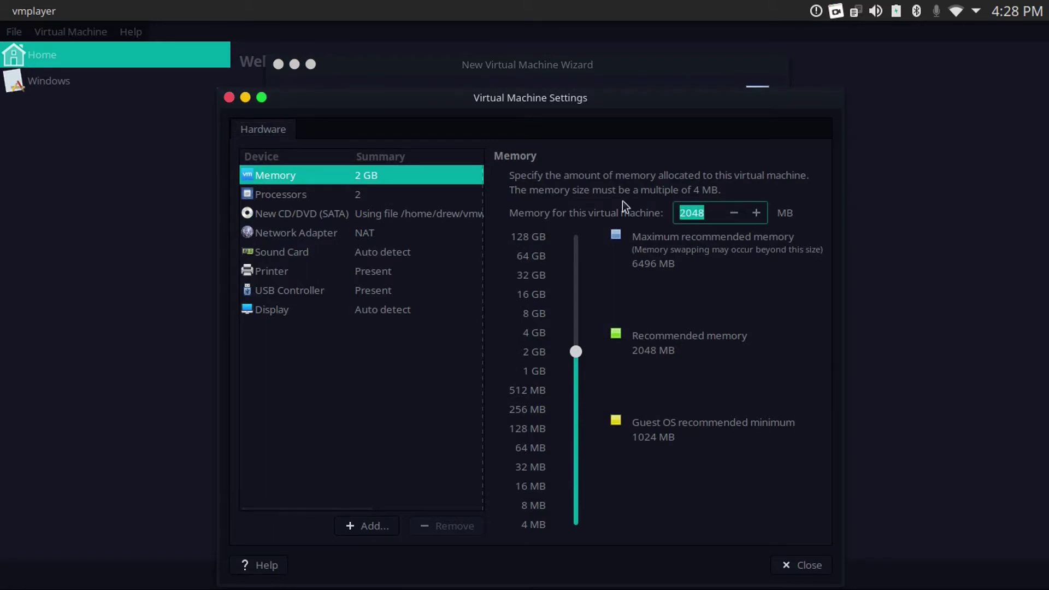
{"action": "type", "text": "1024"}
{"action": "left_click", "coordinate": [306, 194]}
{"action": "left_click", "coordinate": [715, 180]}
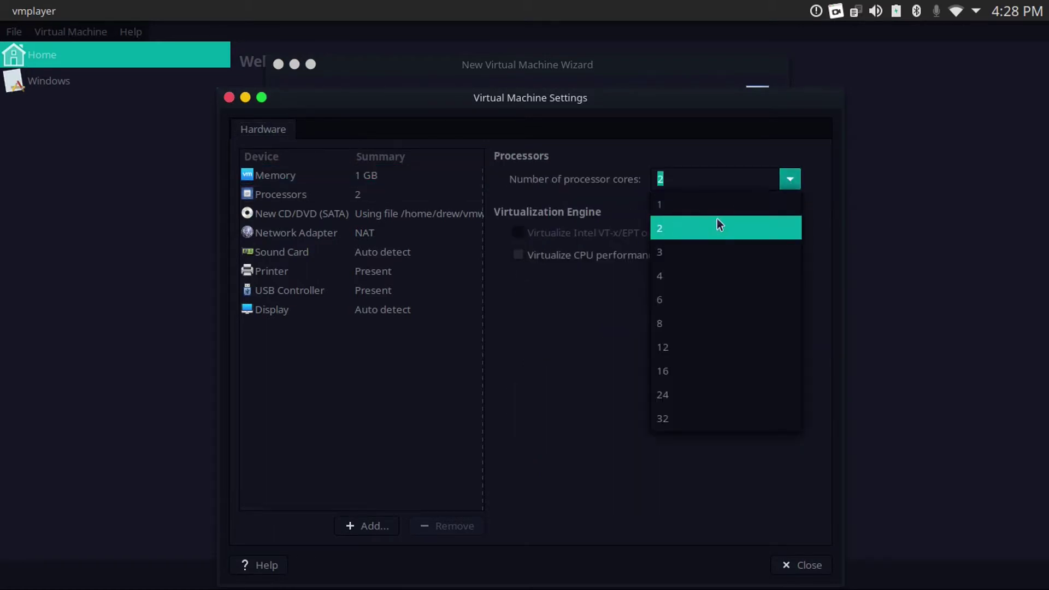
{"action": "left_click", "coordinate": [707, 211]}
{"action": "left_click", "coordinate": [295, 232]}
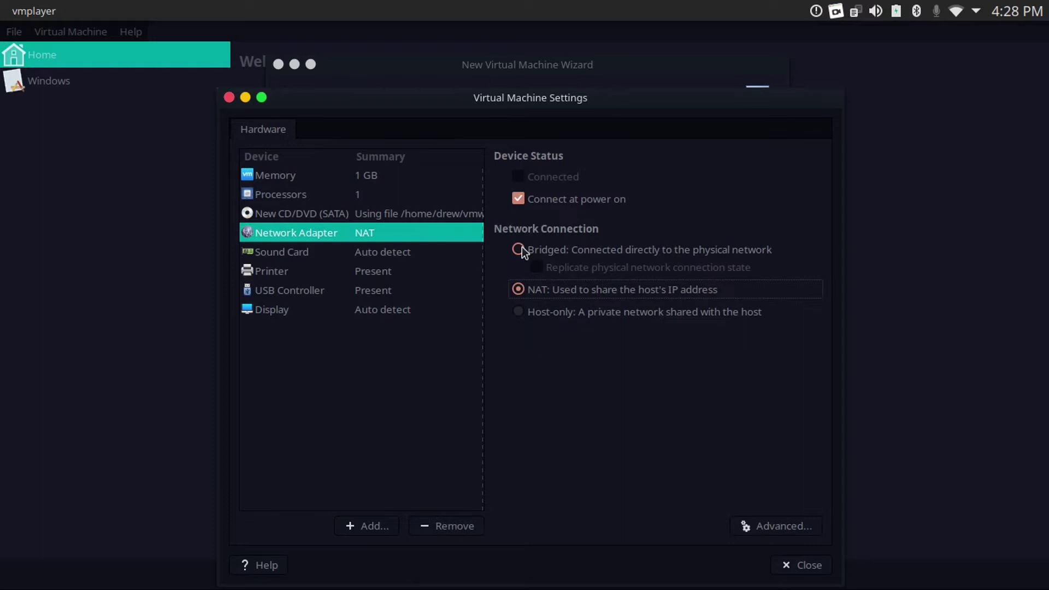
{"action": "left_click", "coordinate": [519, 249]}
{"action": "left_click", "coordinate": [365, 292]}
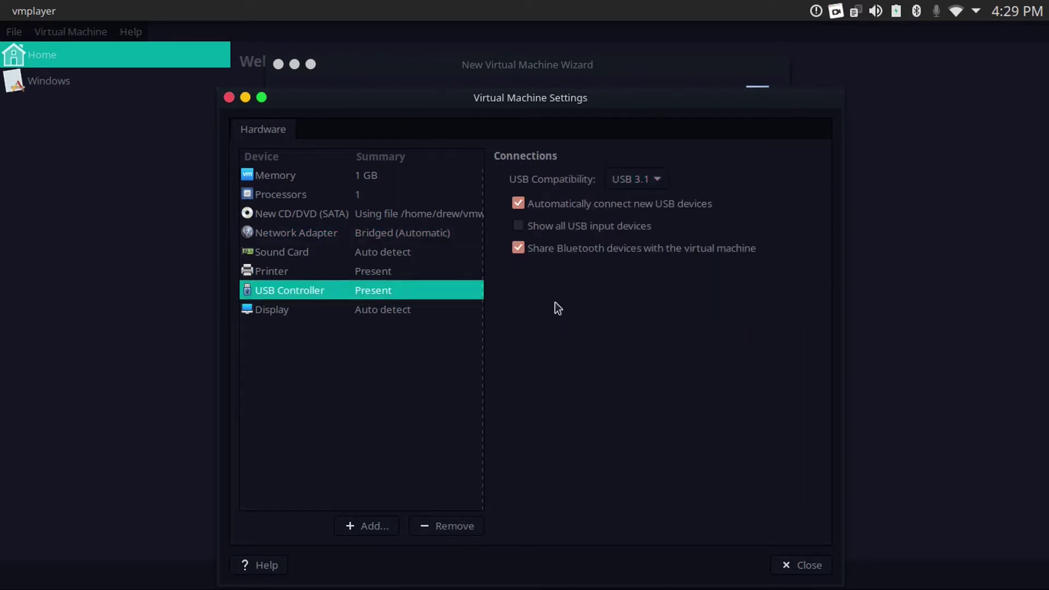
{"action": "left_click", "coordinate": [801, 565]}
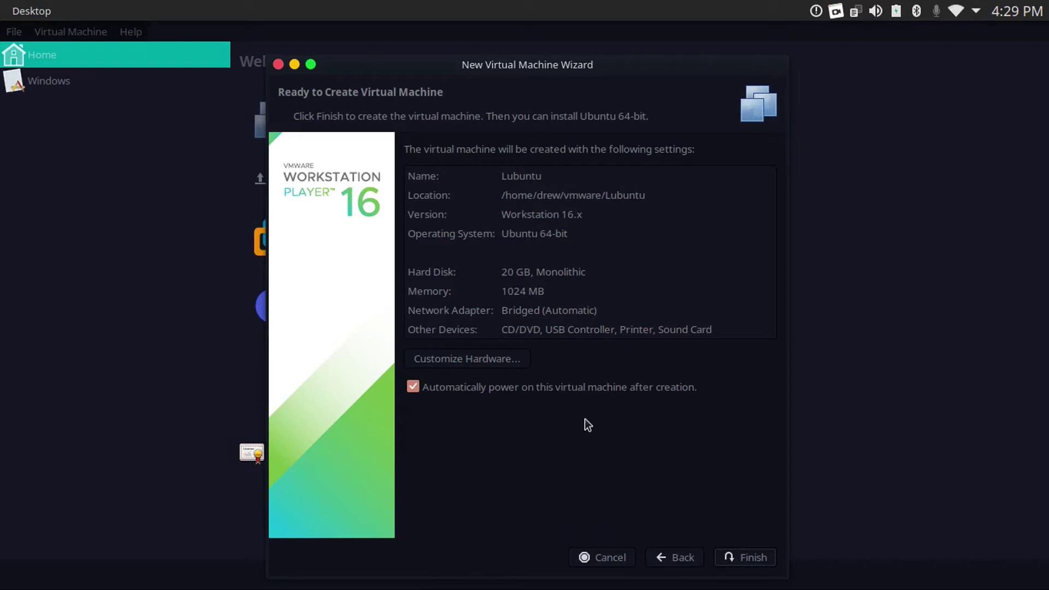
- Create the Lubuntu VM, power it on, and boot the live system in English
{"action": "left_click", "coordinate": [737, 558]}
{"action": "left_click", "coordinate": [735, 557]}
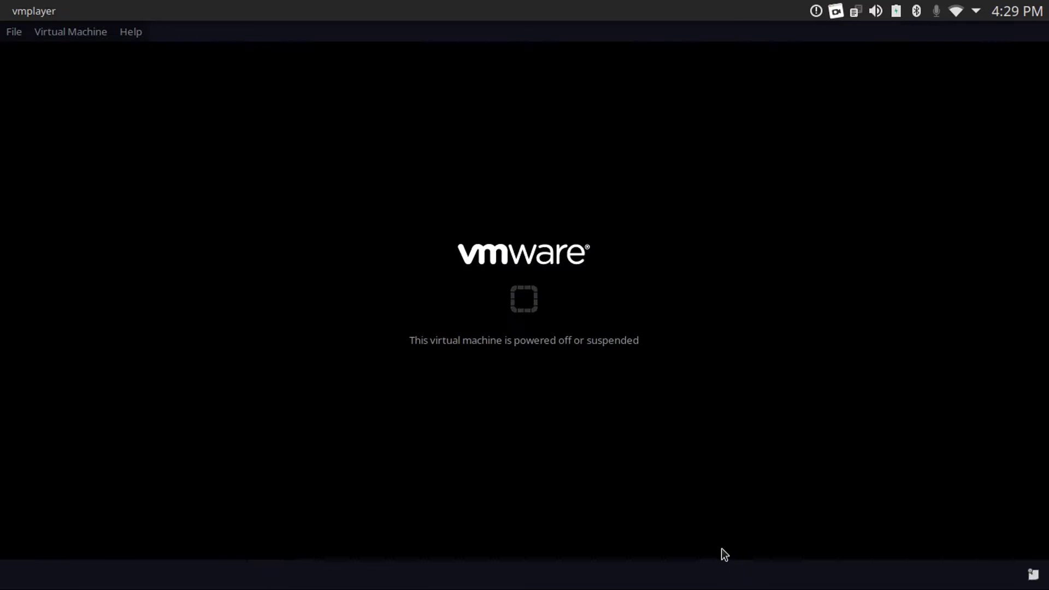
{"action": "left_click", "coordinate": [1025, 391]}
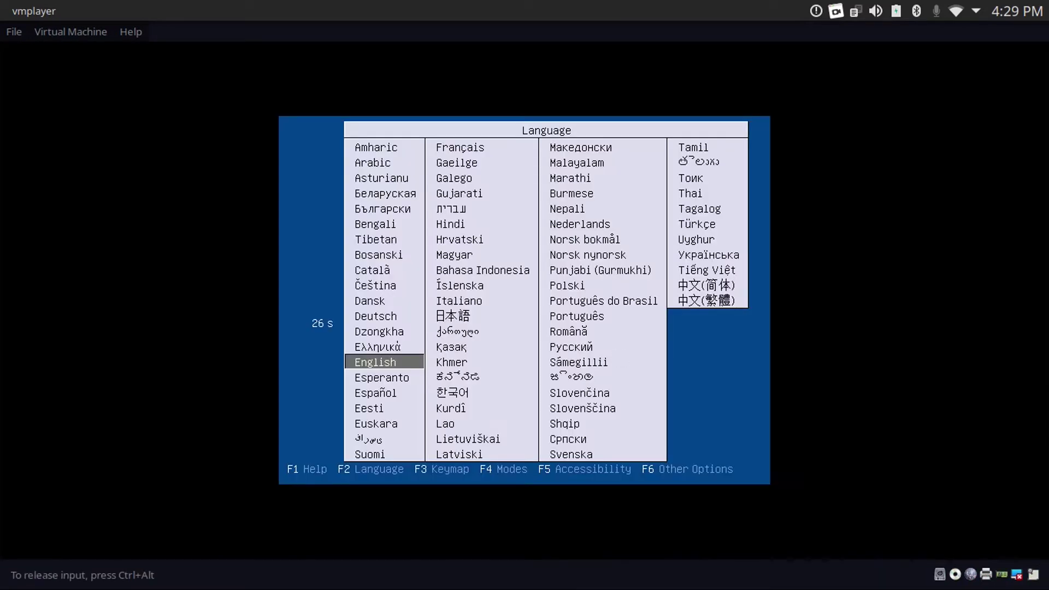
{"action": "key", "text": "ctrl+alt+Return"}
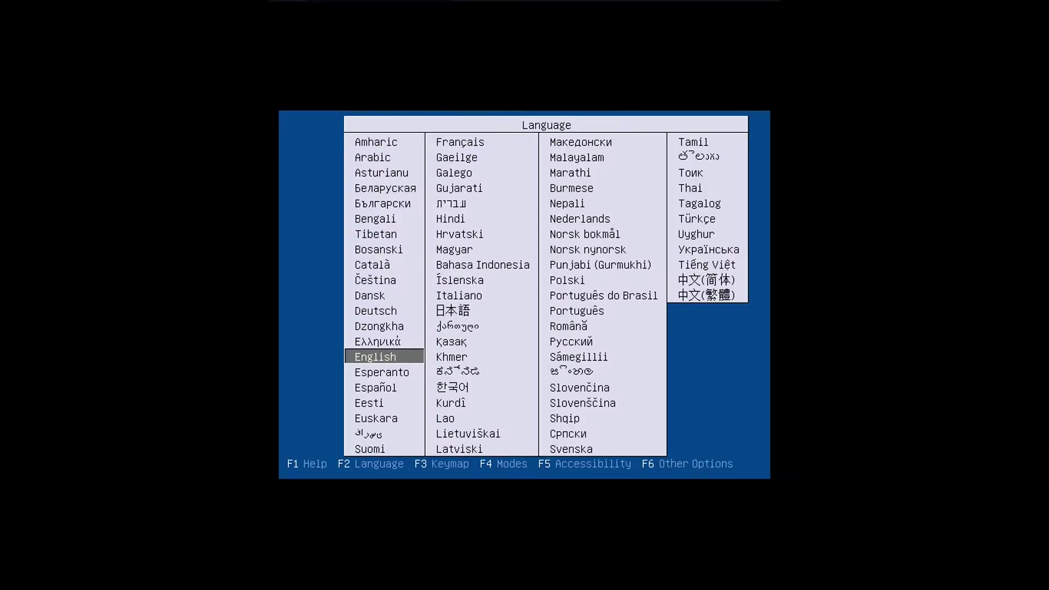
{"action": "key", "text": "Return"}
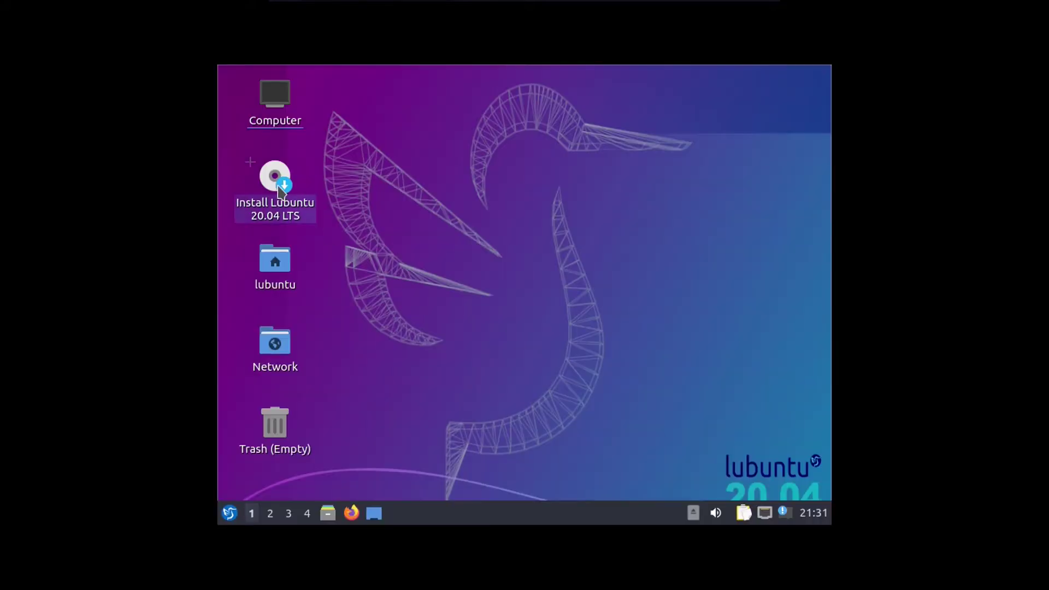
- Launch the installer with American English, default location, US keyboard, and erase the whole disk
{"action": "left_click", "coordinate": [278, 187]}
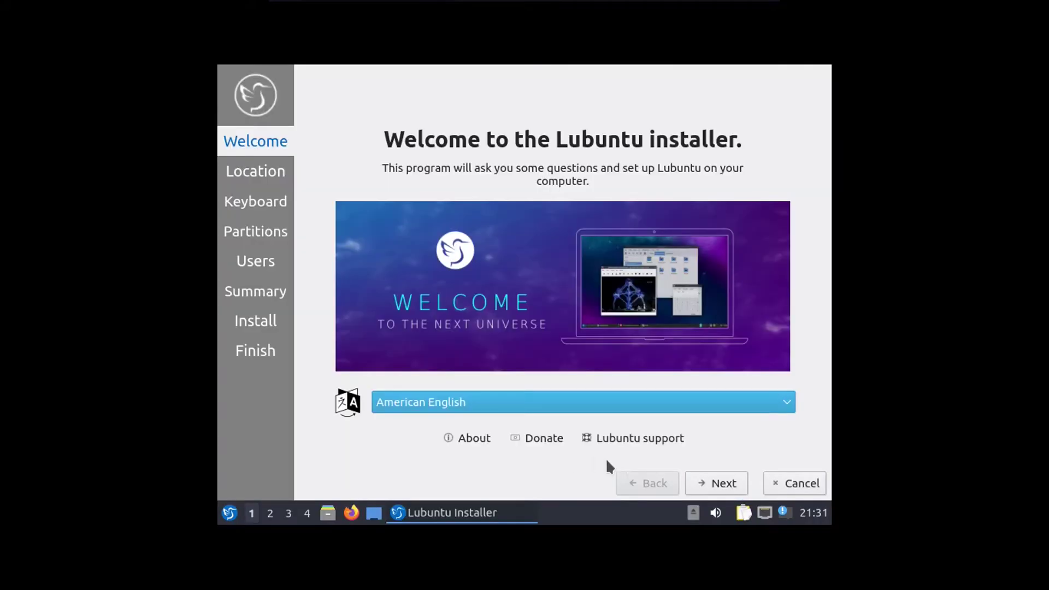
{"action": "left_click", "coordinate": [722, 486]}
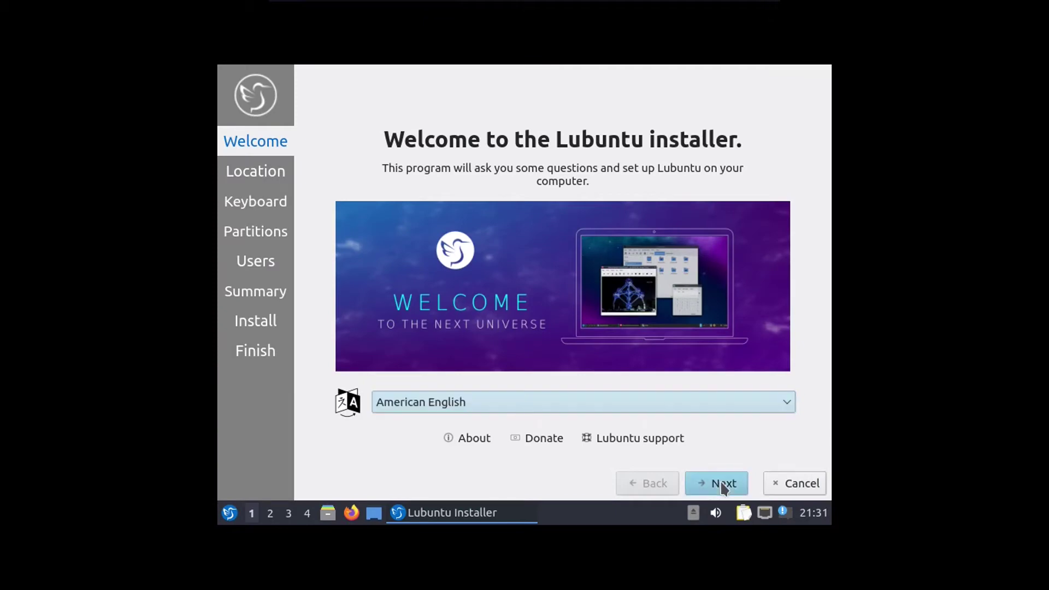
{"action": "left_click", "coordinate": [704, 481]}
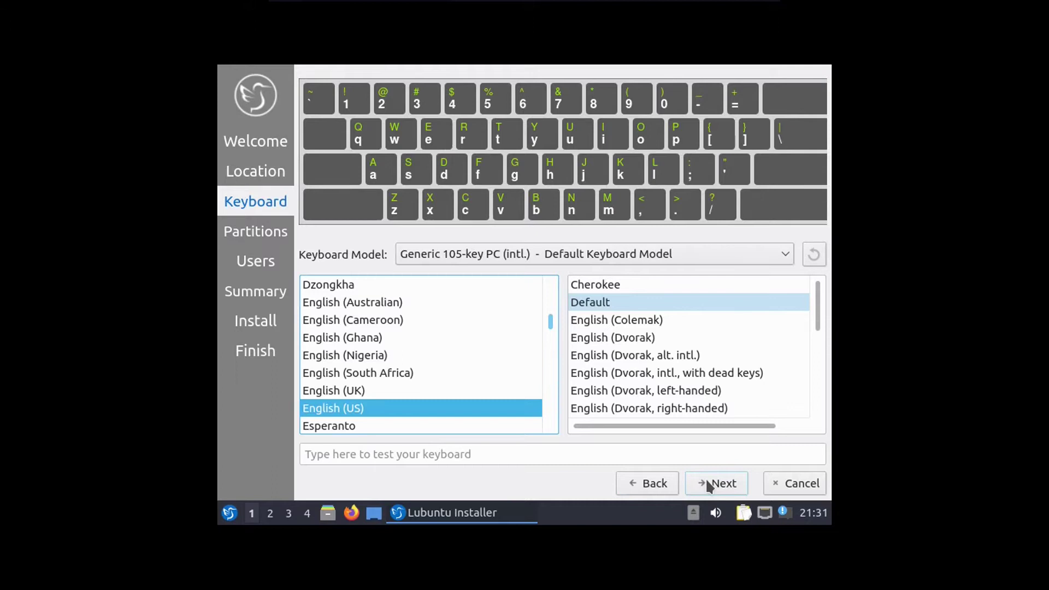
{"action": "left_click", "coordinate": [706, 477]}
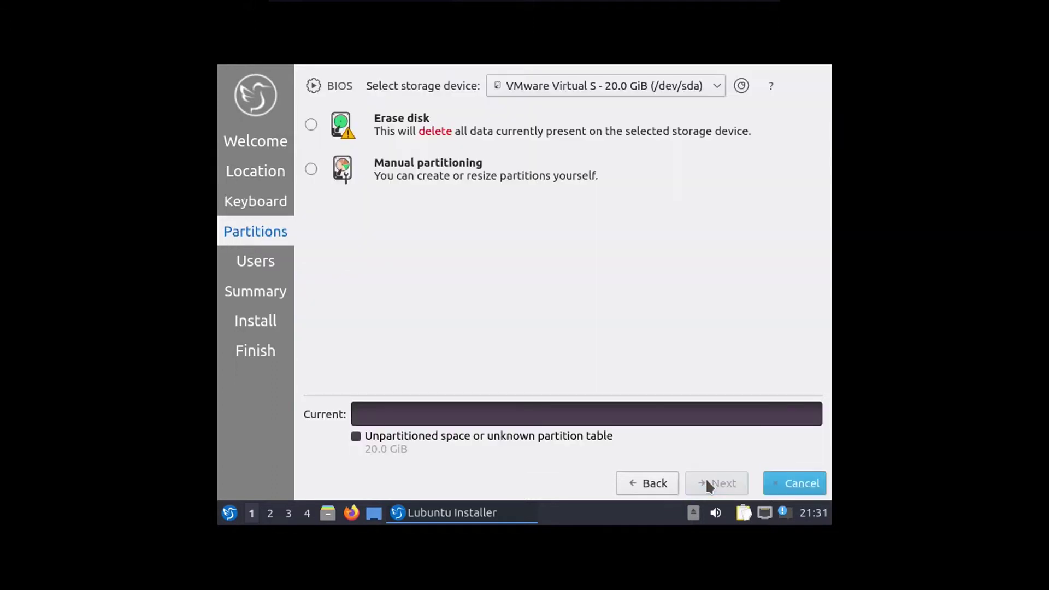
{"action": "left_click", "coordinate": [309, 128]}
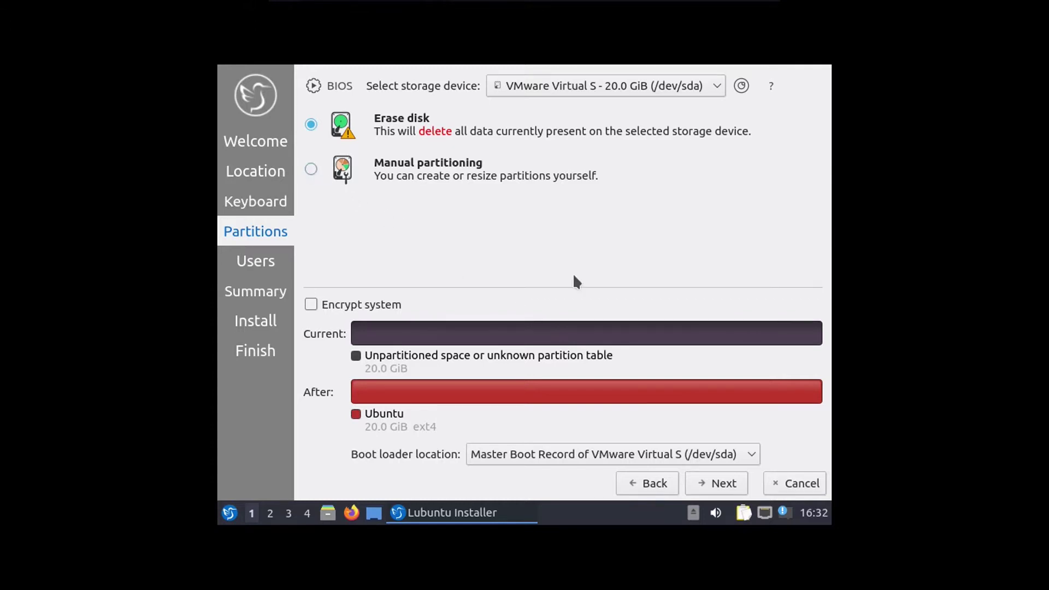
{"action": "left_click", "coordinate": [715, 483]}
- Enter the user's full name, shorten the login, name the computer lubuntu-pc, and set the password
{"action": "type", "text": "Drew "}
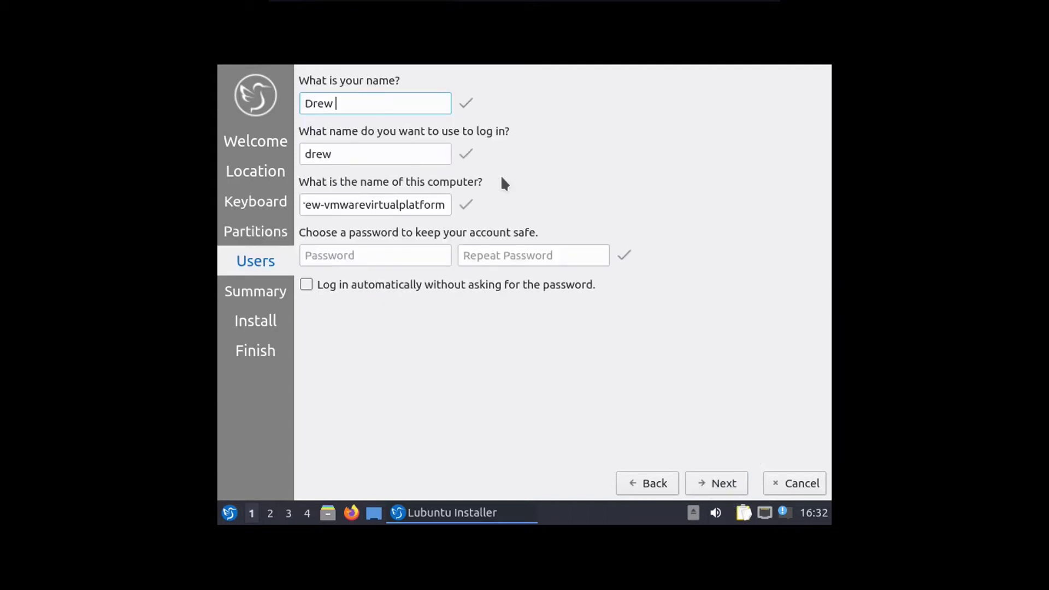
{"action": "type", "text": "Howden Tech"}
{"action": "left_click", "coordinate": [375, 153]}
{"action": "key", "text": "BackSpace"}
{"action": "key", "text": "BackSpace"}
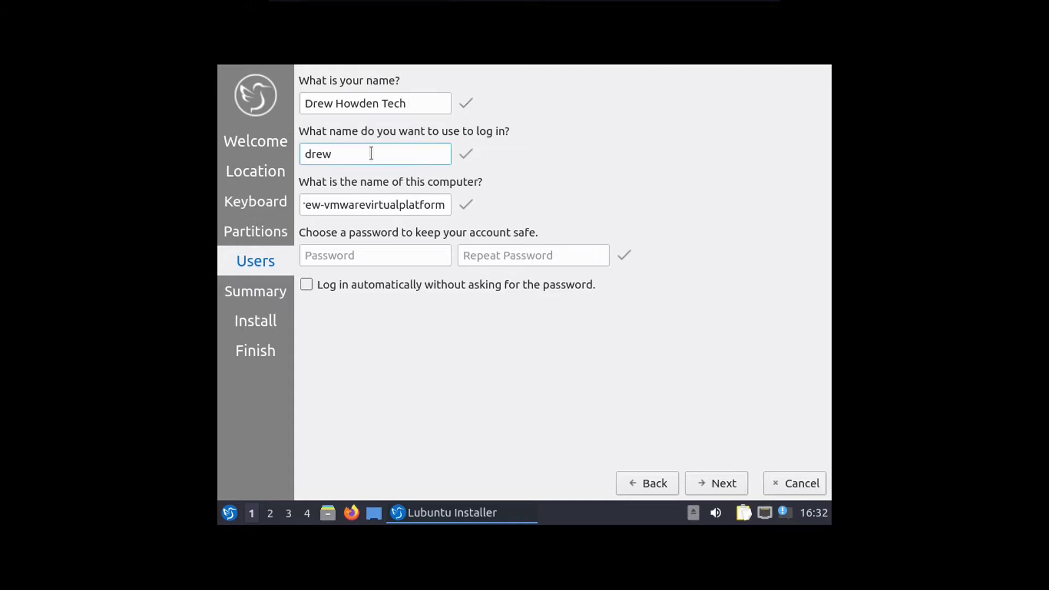
{"action": "left_click", "coordinate": [377, 203]}
{"action": "key", "text": "ctrl+a"}
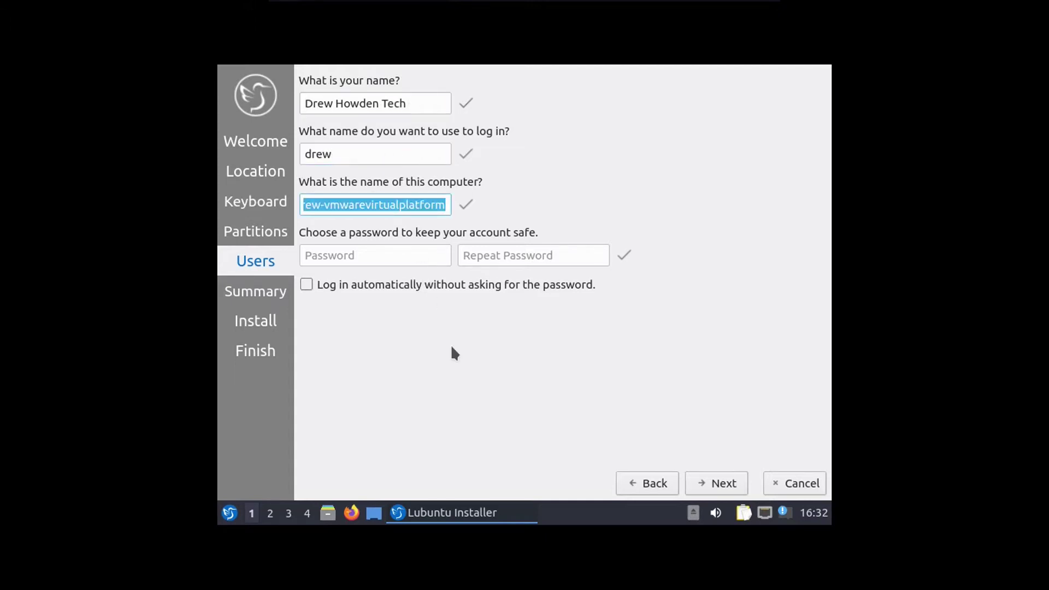
{"action": "type", "text": "lubuntu-p"}
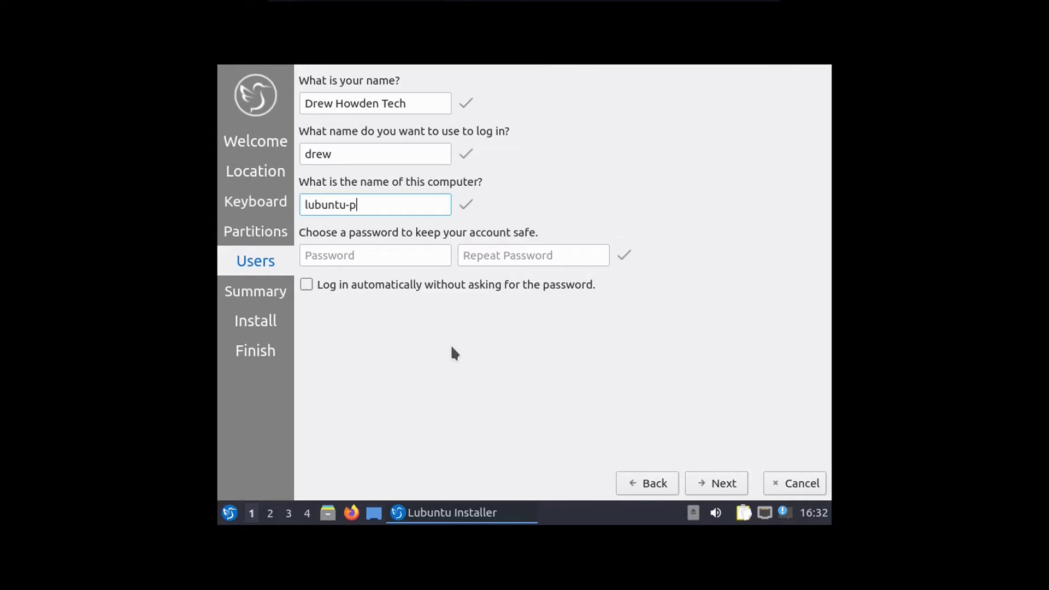
{"action": "type", "text": "c"}
{"action": "key", "text": "Tab"}
{"action": "type", "text": "**********"}
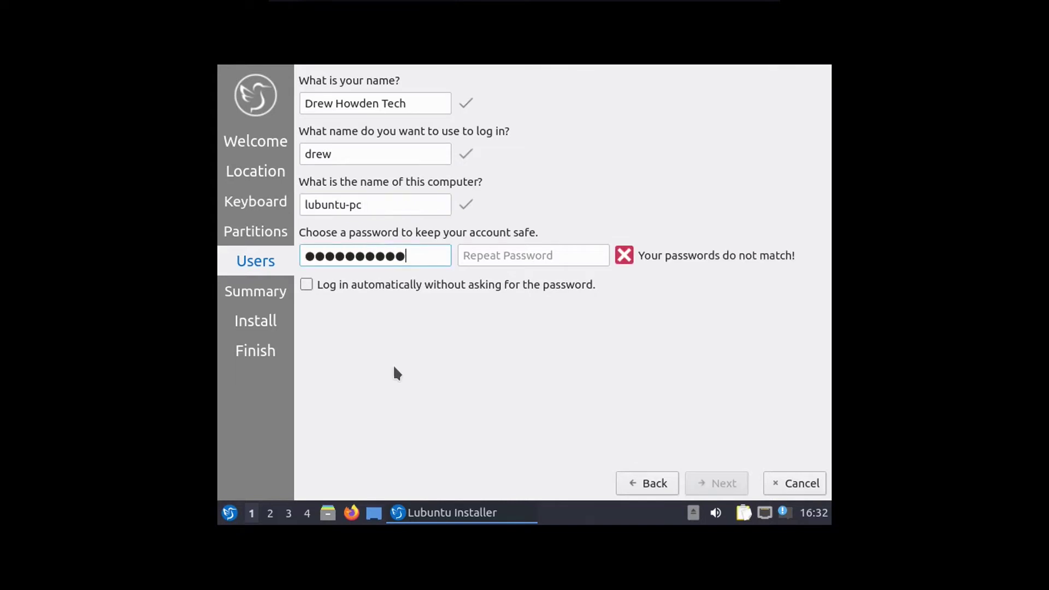
{"action": "type", "text": "**"}
{"action": "key", "text": "Tab"}
{"action": "type", "text": "************"}
- Review the installation summary and begin installing Lubuntu 20.04 LTS
{"action": "left_click", "coordinate": [706, 484]}
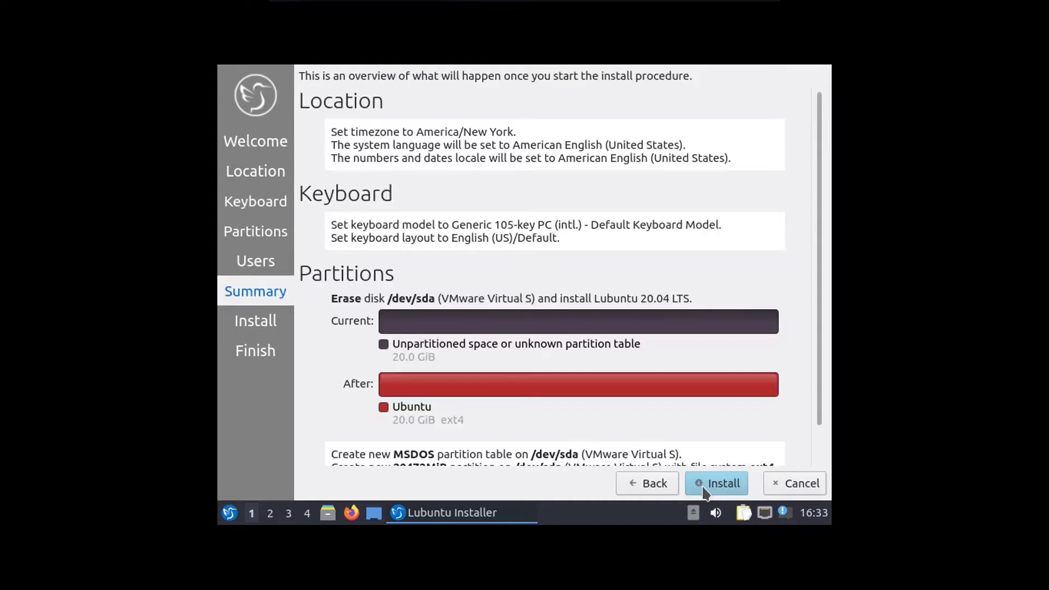
{"action": "scroll", "coordinate": [709, 411], "scroll_direction": "down", "scroll_amount": 2}
{"action": "scroll", "coordinate": [709, 411], "scroll_direction": "up", "scroll_amount": 2}
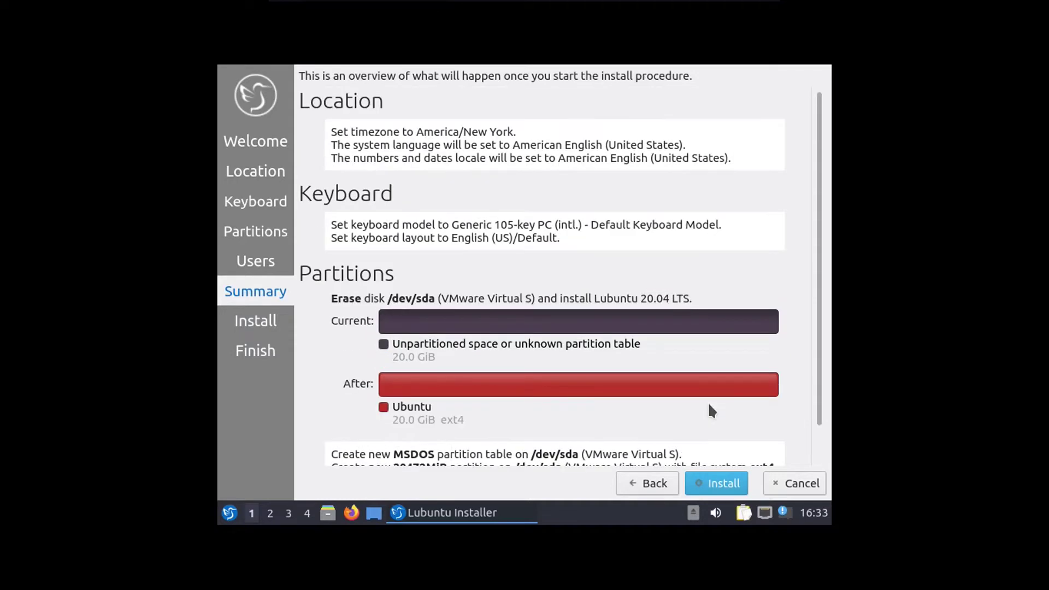
{"action": "scroll", "coordinate": [709, 408], "scroll_direction": "down", "scroll_amount": 1}
{"action": "scroll", "coordinate": [709, 409], "scroll_direction": "up", "scroll_amount": 1}
{"action": "scroll", "coordinate": [709, 408], "scroll_direction": "down", "scroll_amount": 1}
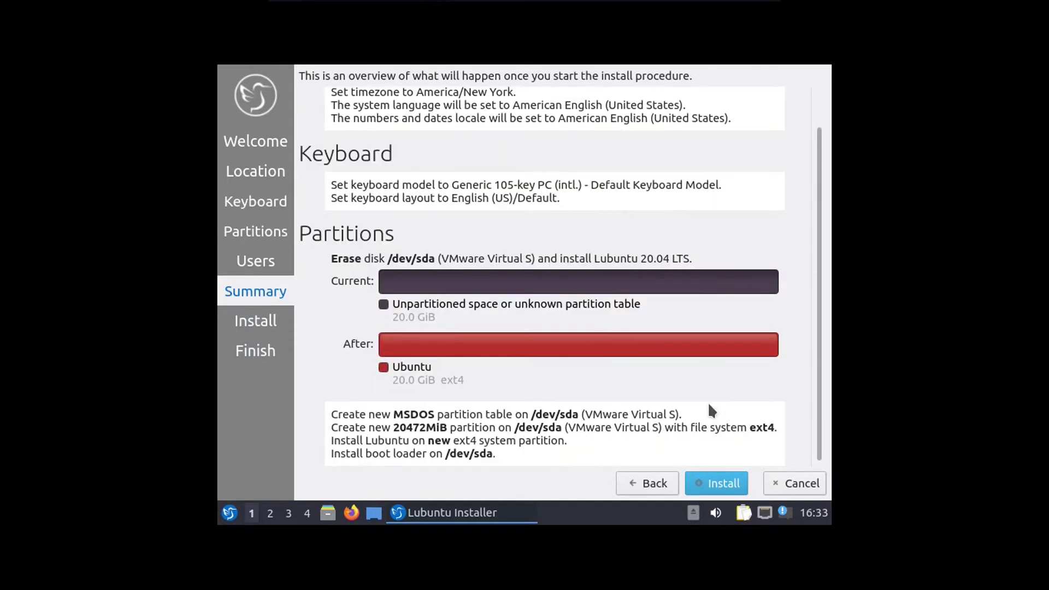
{"action": "left_click", "coordinate": [714, 487]}
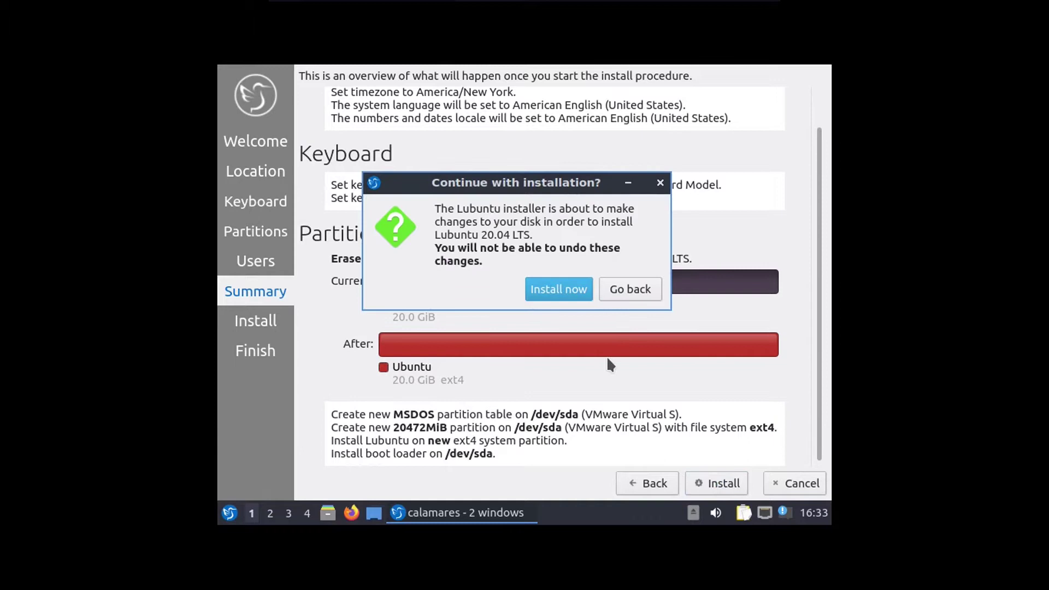
- Confirm erasing the disk and install Lubuntu now
{"action": "left_click", "coordinate": [559, 292]}
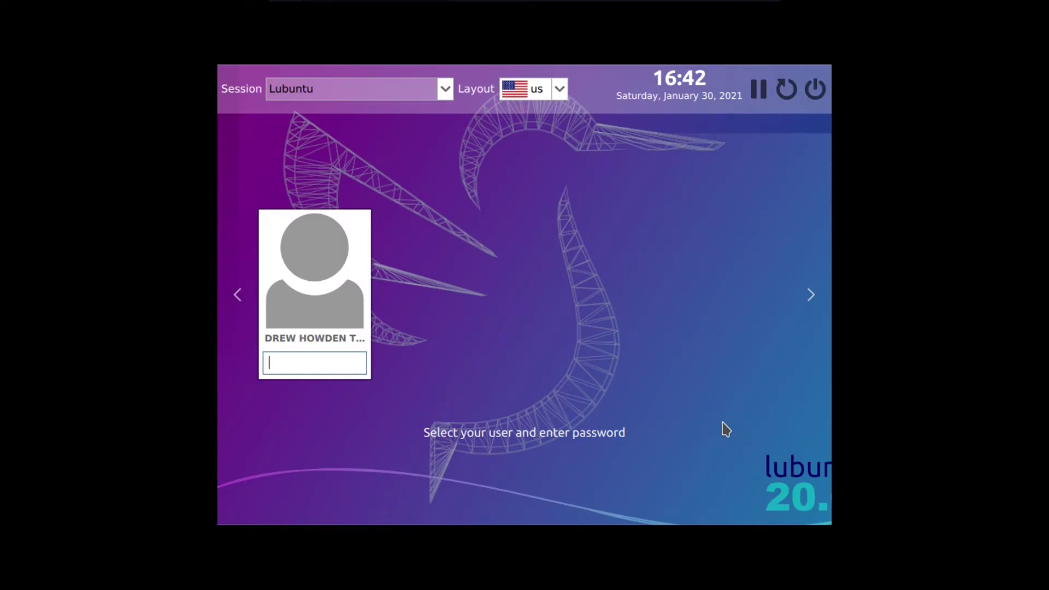
- Check the available sessions, then log in with the account password
{"action": "left_click", "coordinate": [445, 90]}
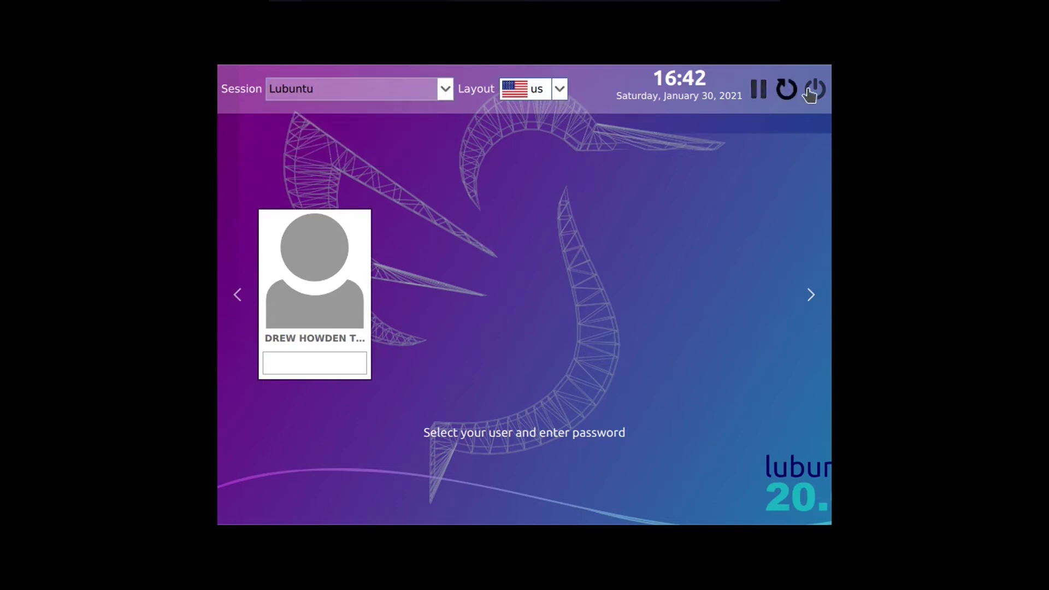
{"action": "left_click", "coordinate": [347, 369]}
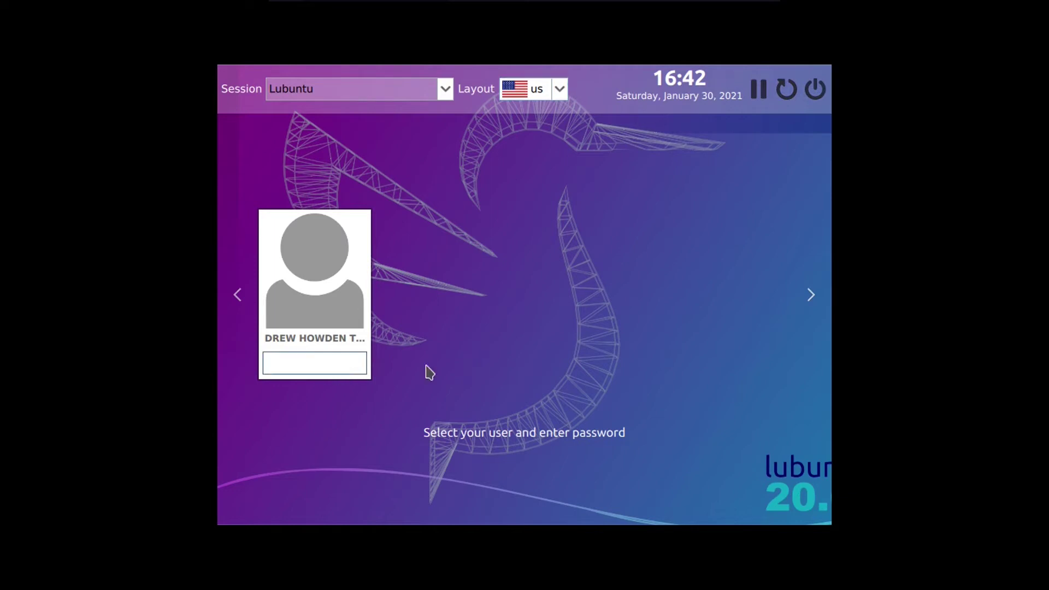
{"action": "type", "text": "●●●●●●●●"}
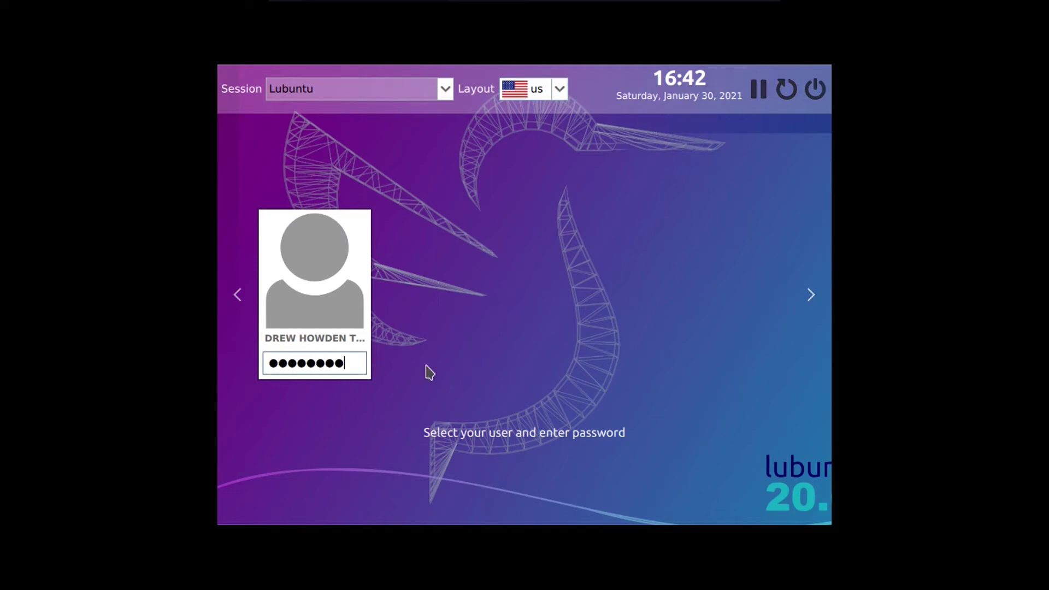
{"action": "key", "text": "Return"}
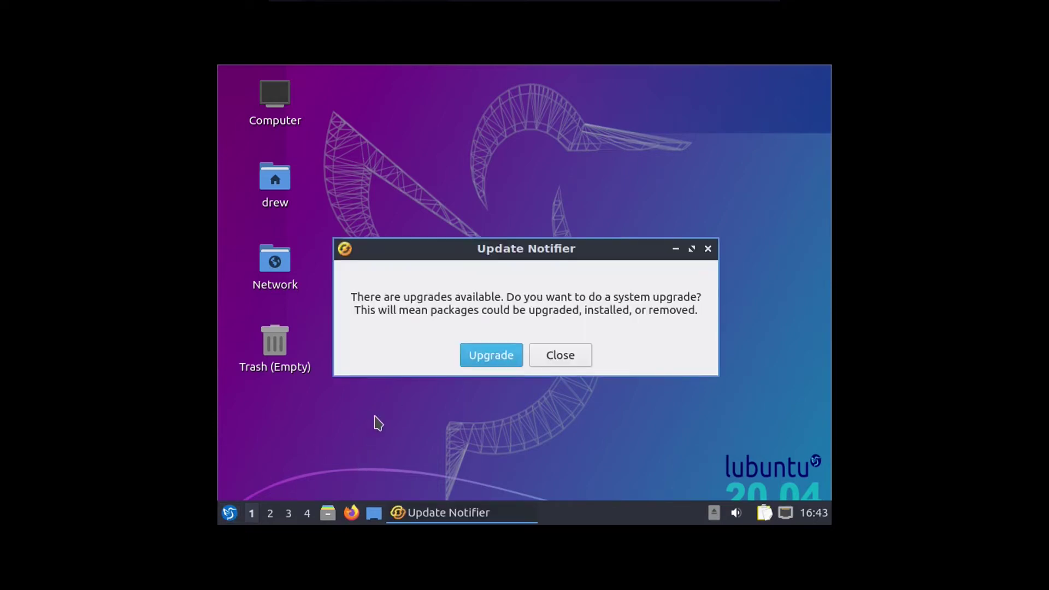
- Dismiss the upgrade notice and run 'sudo apt install open-vm-tools' in QTerminal with the password
{"action": "left_click", "coordinate": [560, 360]}
{"action": "left_click", "coordinate": [231, 513]}
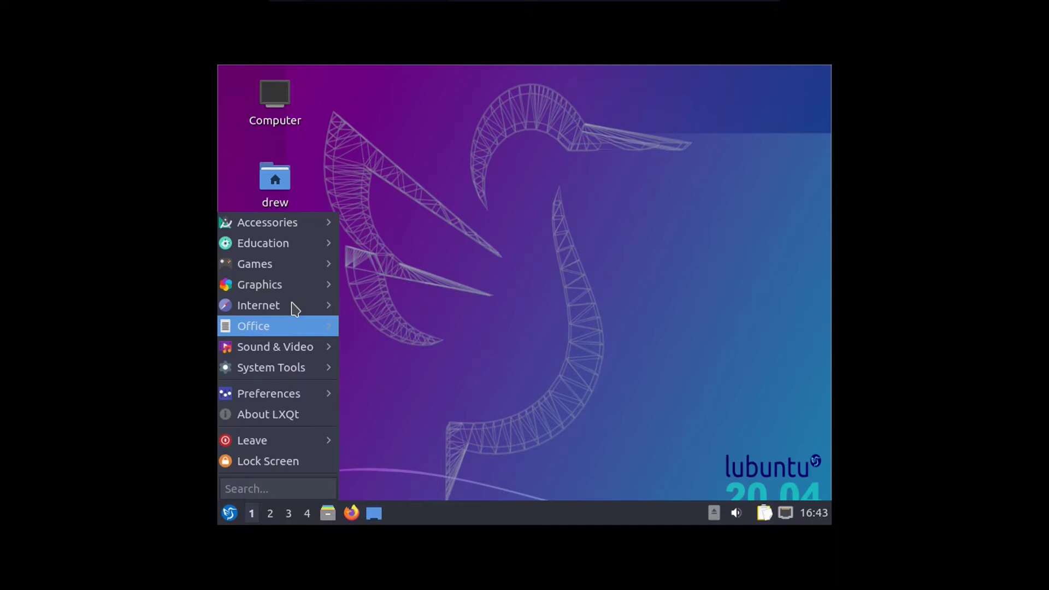
{"action": "mouse_move", "coordinate": [273, 367]}
{"action": "left_click", "coordinate": [418, 429]}
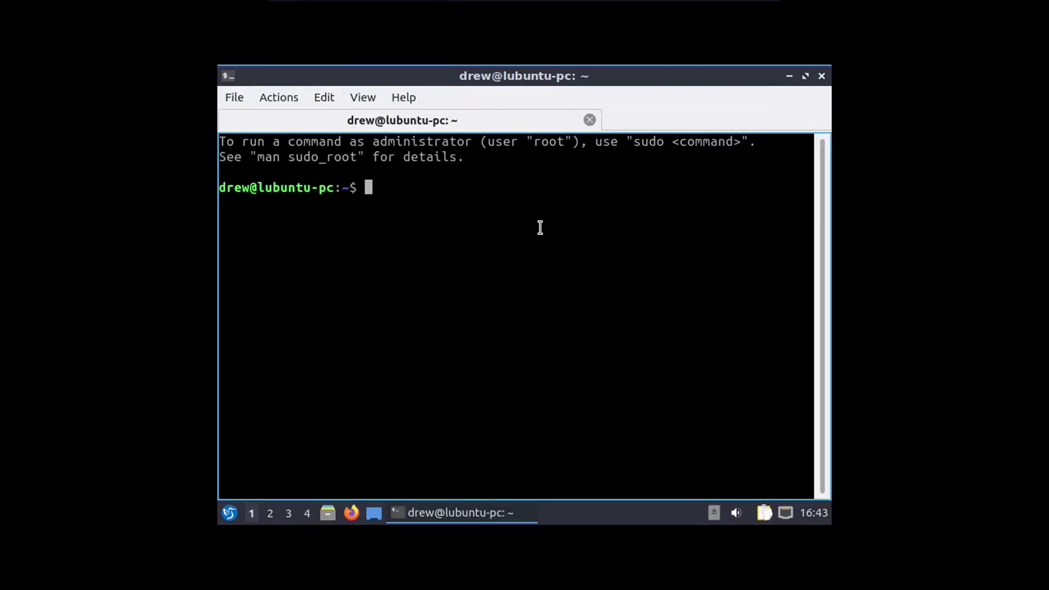
{"action": "type", "text": "sudo apt "}
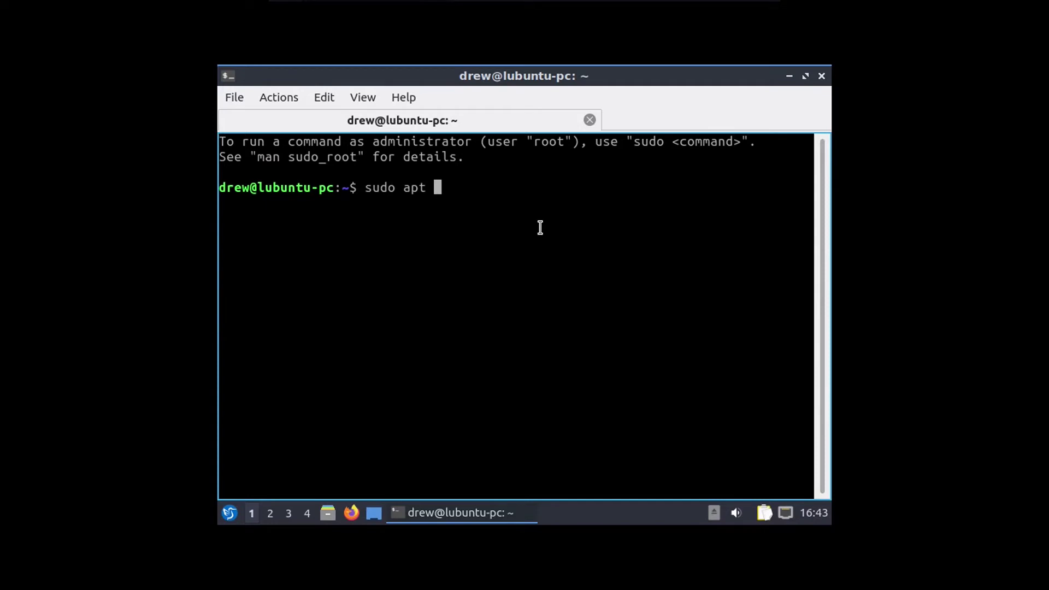
{"action": "type", "text": "install open-vm-tools"}
{"action": "key", "text": "Return"}
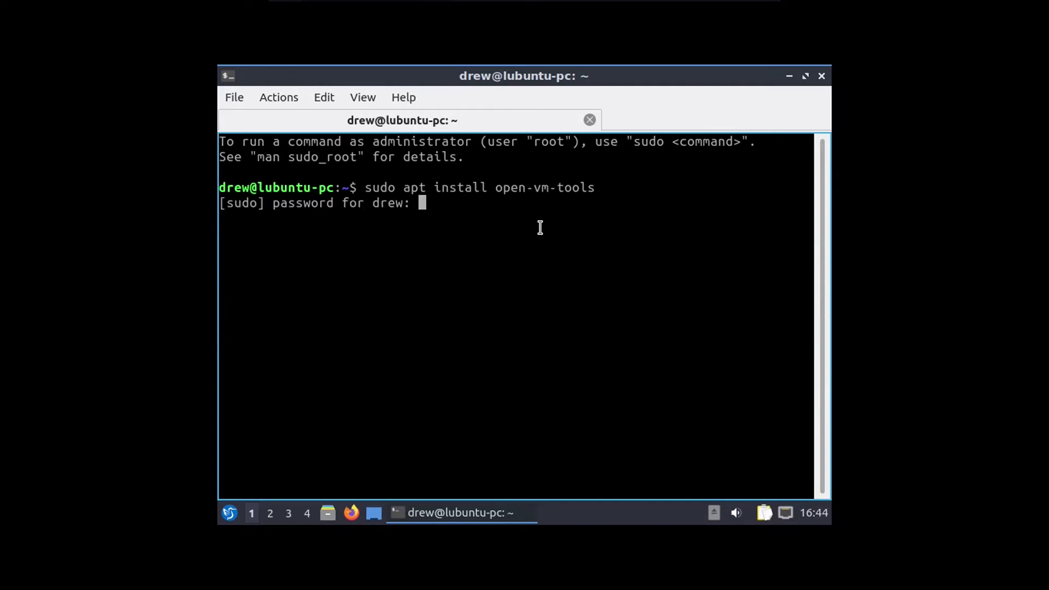
{"action": "key", "text": "Return"}
{"action": "key", "text": "Return"}
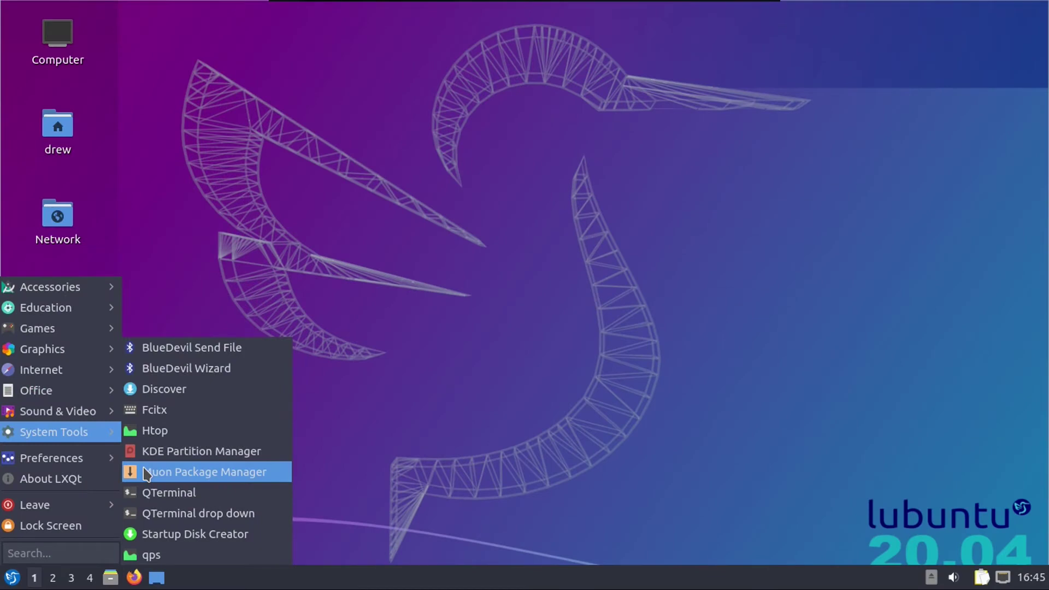
- In Muon, check for updates, mark a full upgrade, and apply it with the admin password
{"action": "left_click", "coordinate": [147, 474]}
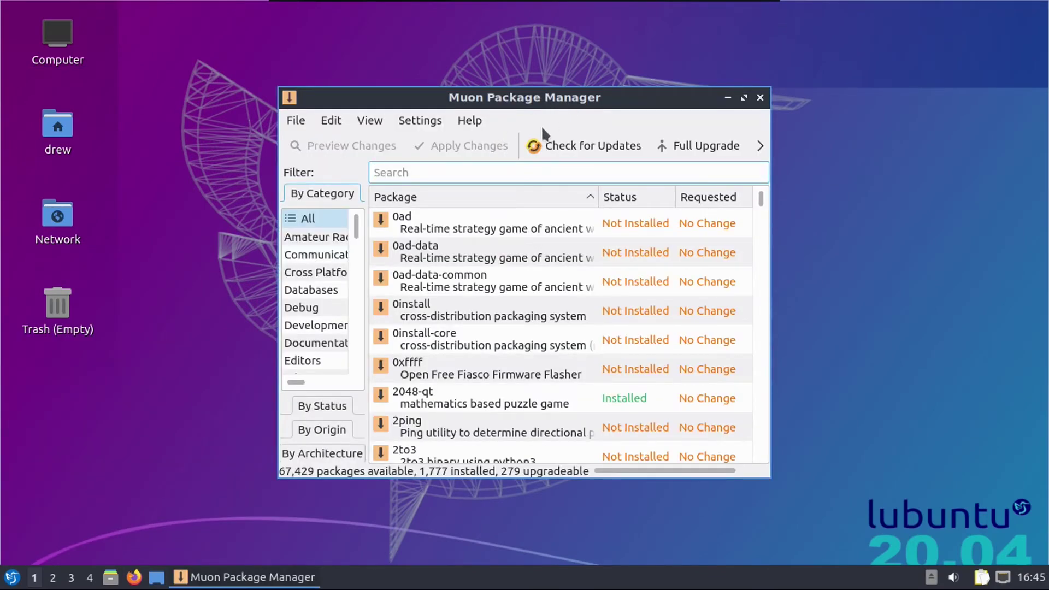
{"action": "left_click", "coordinate": [544, 146]}
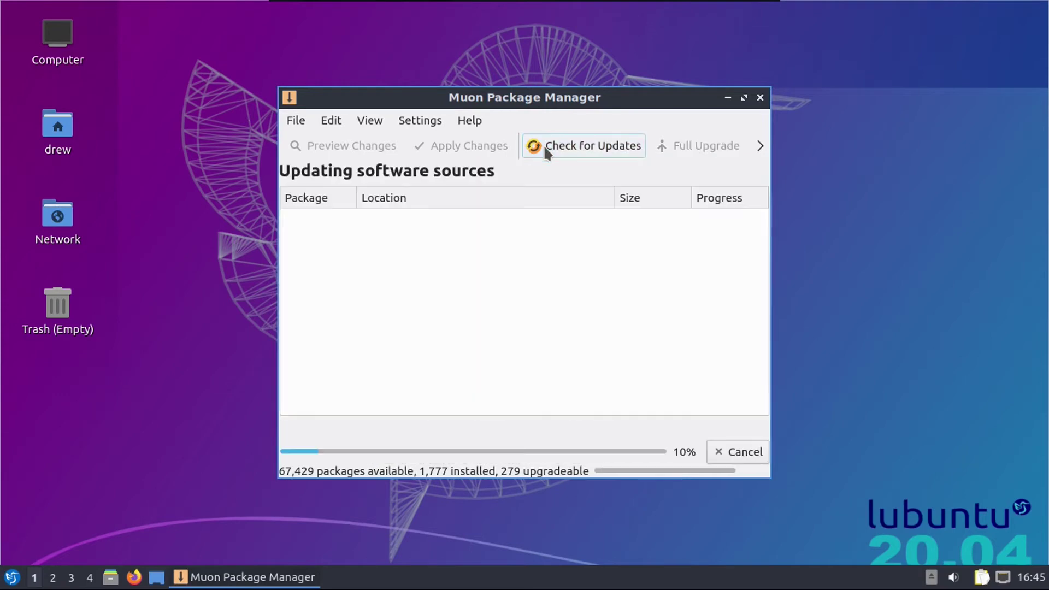
{"action": "left_click", "coordinate": [696, 146]}
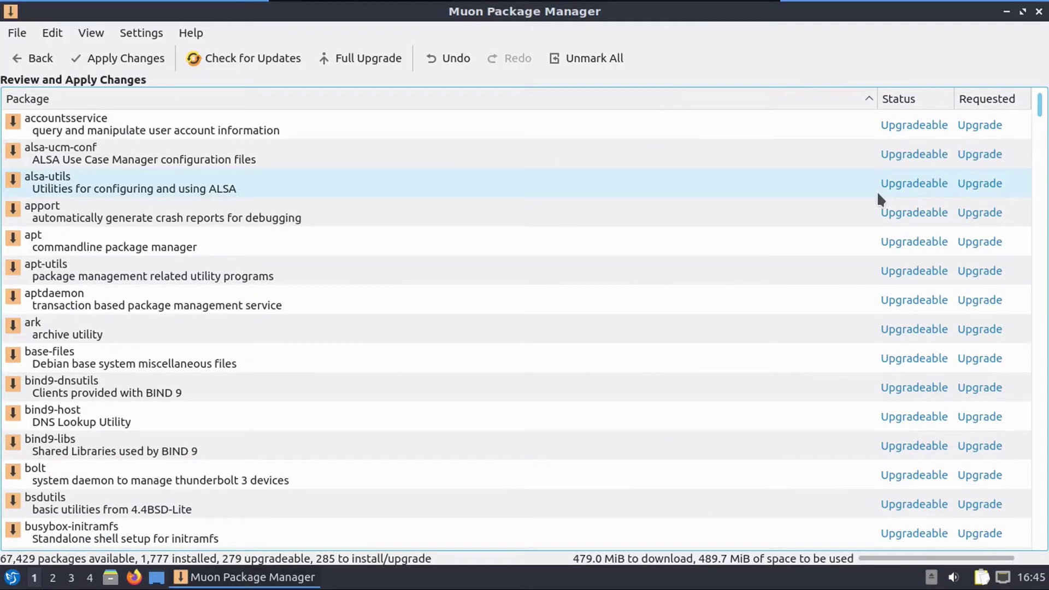
{"action": "left_click", "coordinate": [132, 57]}
{"action": "type", "text": "********"}
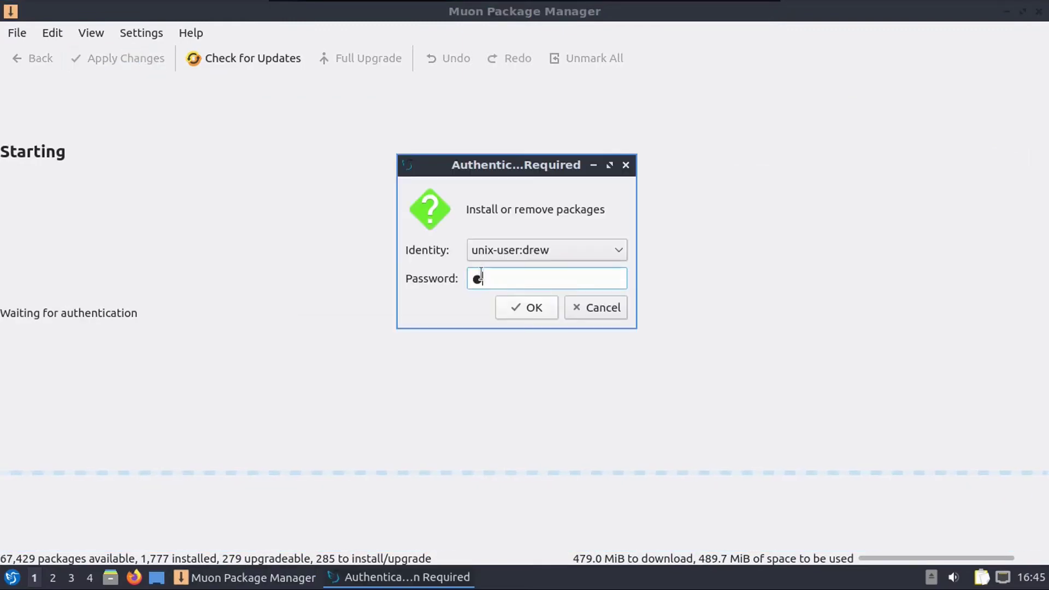
{"action": "type", "text": "*****"}
{"action": "key", "text": "Return"}
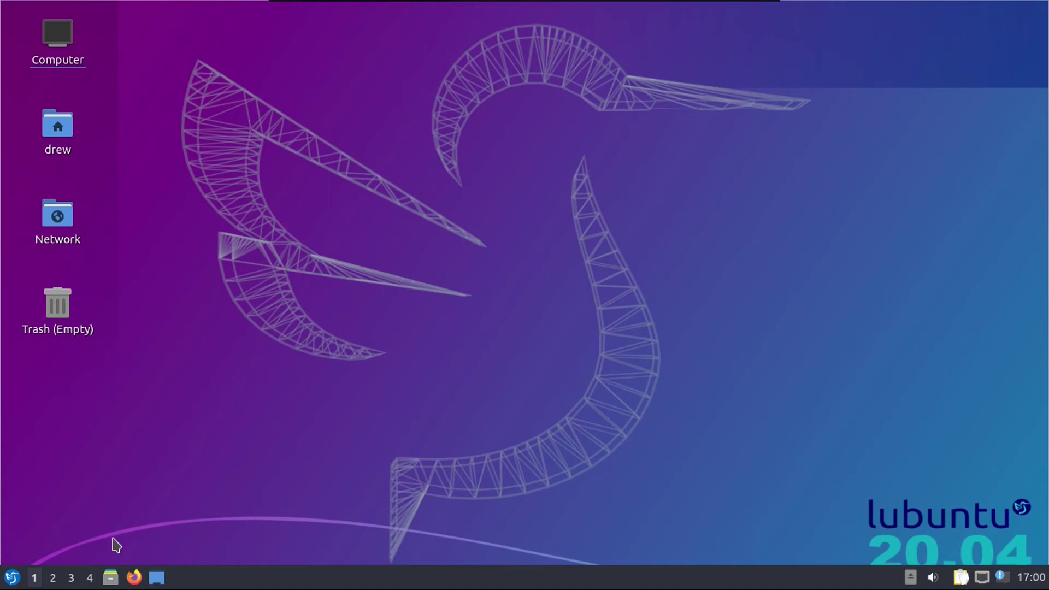
- Open and close the home folder window, then browse the application menu's categories
{"action": "left_click", "coordinate": [111, 577]}
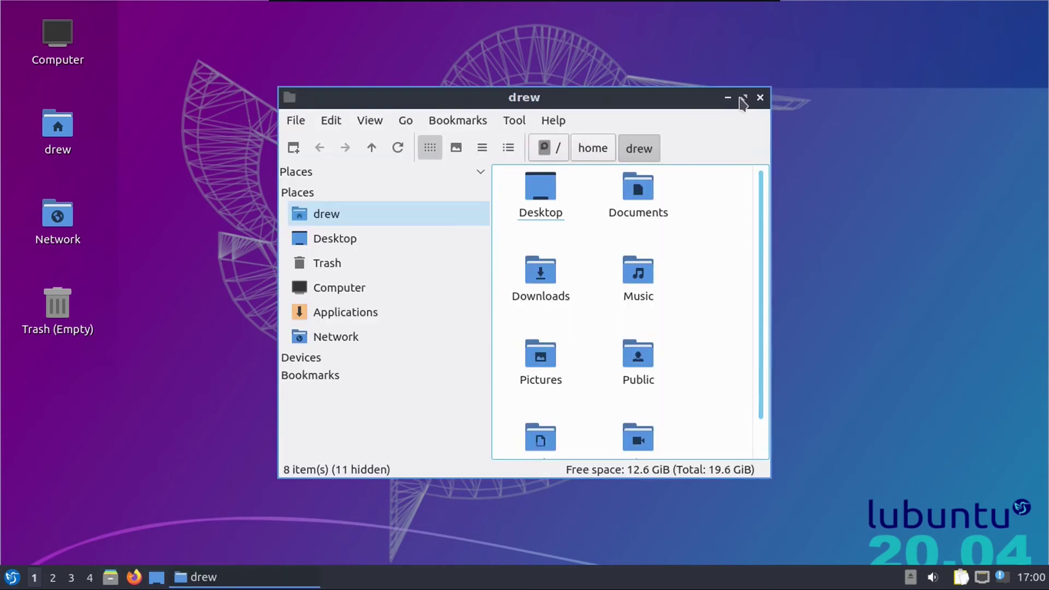
{"action": "left_click", "coordinate": [760, 97]}
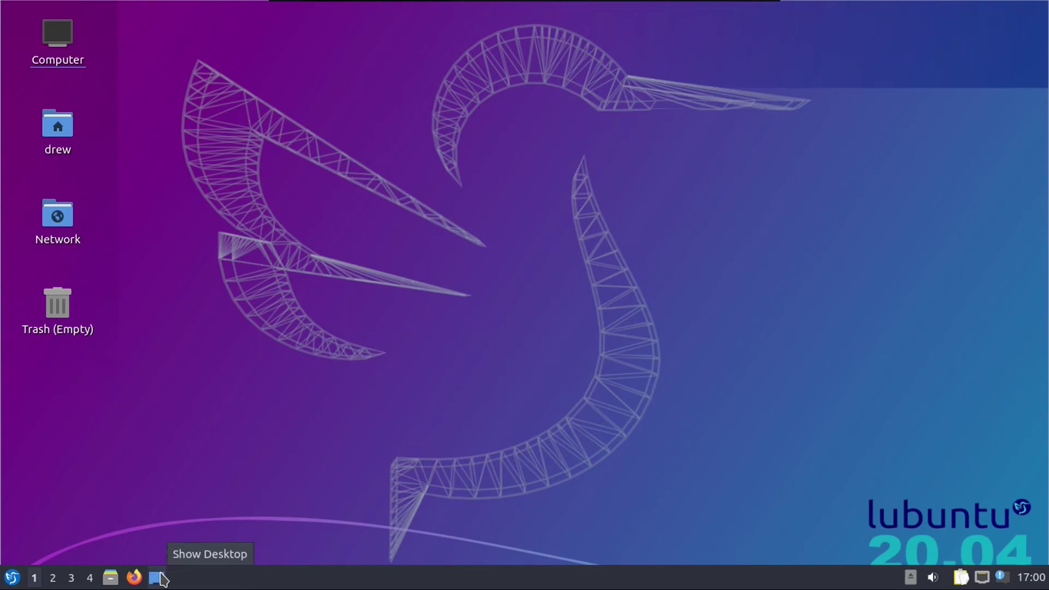
{"action": "left_click", "coordinate": [11, 577]}
{"action": "mouse_move", "coordinate": [48, 286]}
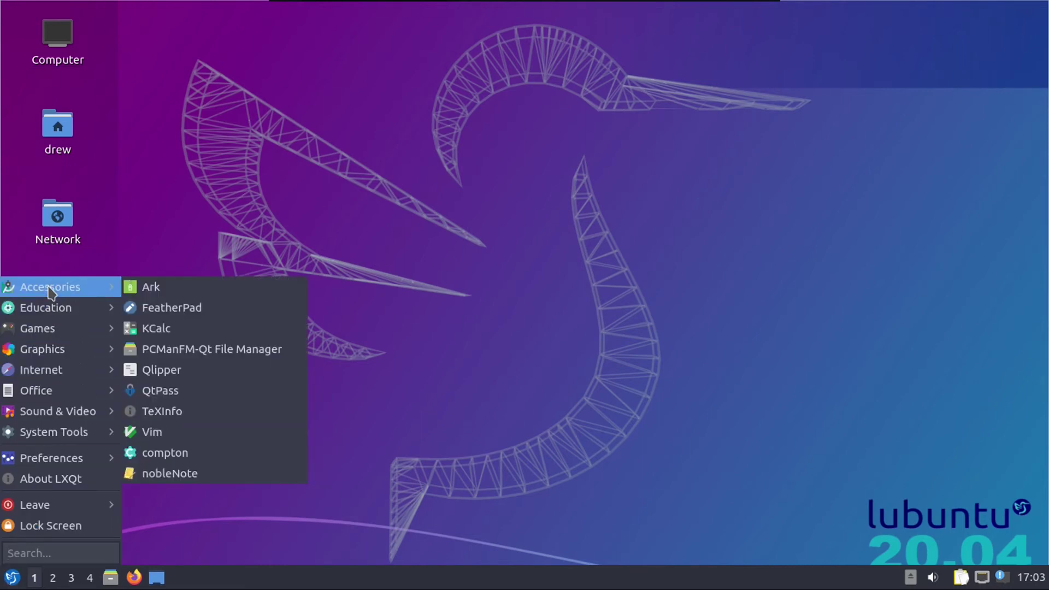
{"action": "mouse_move", "coordinate": [56, 307]}
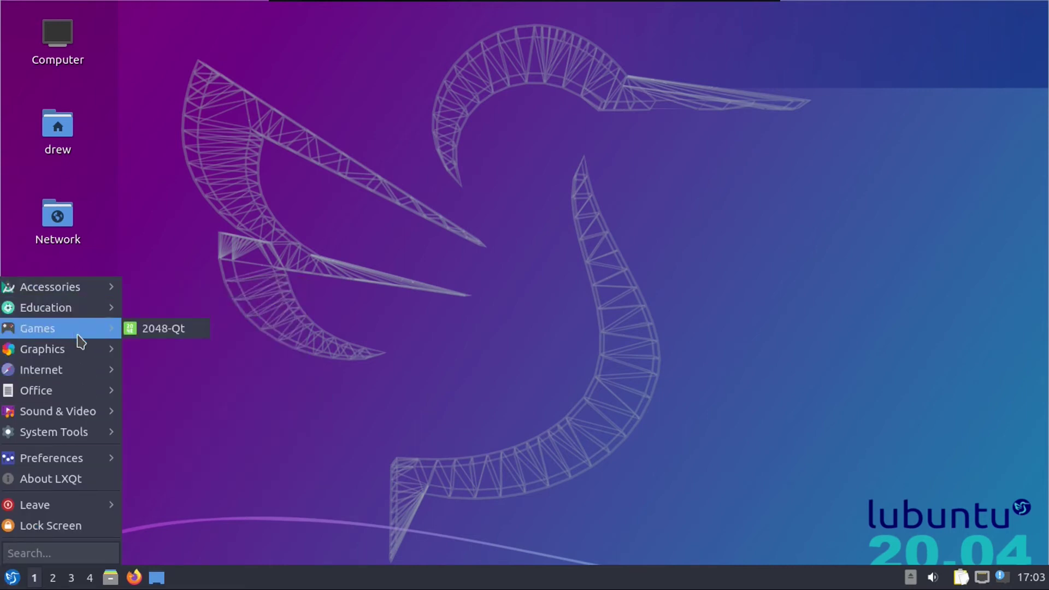
{"action": "mouse_move", "coordinate": [79, 372]}
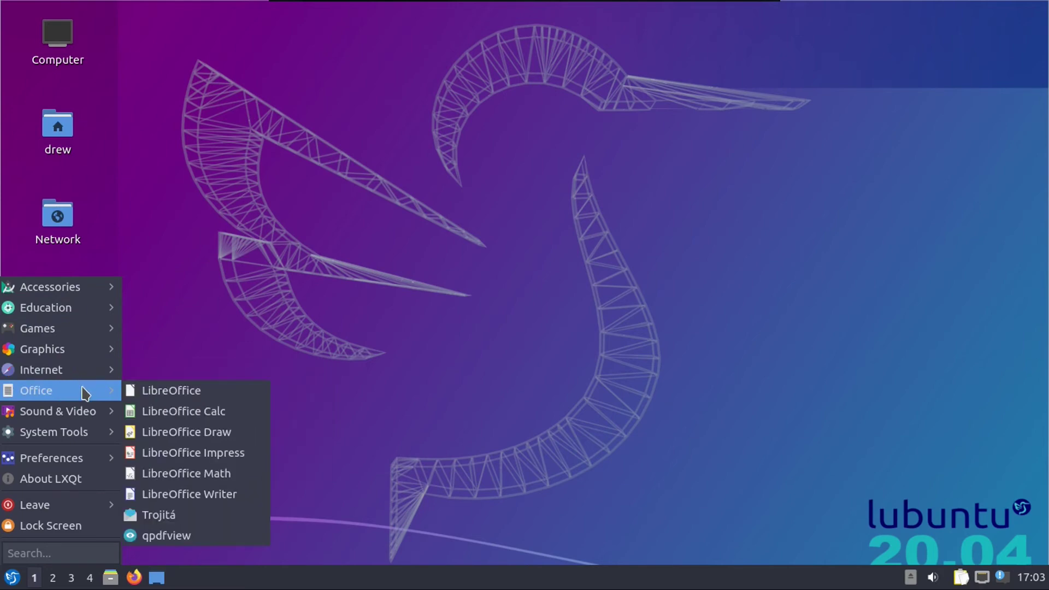
{"action": "mouse_move", "coordinate": [88, 410]}
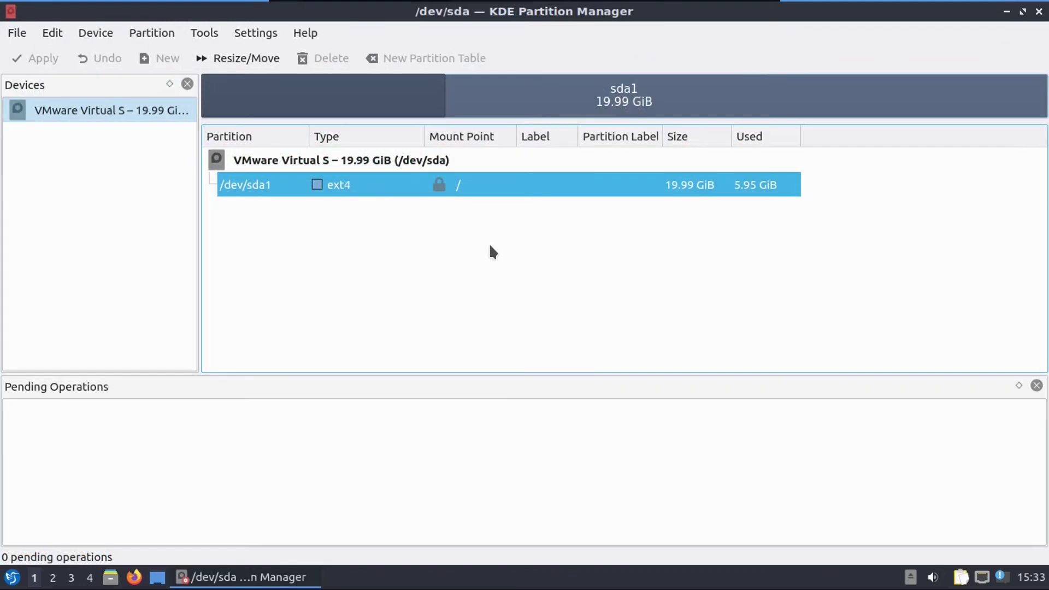
- Show the properties of root partition sda1 to review its 30% (5.95 GiB) usage
{"action": "left_click", "coordinate": [151, 33]}
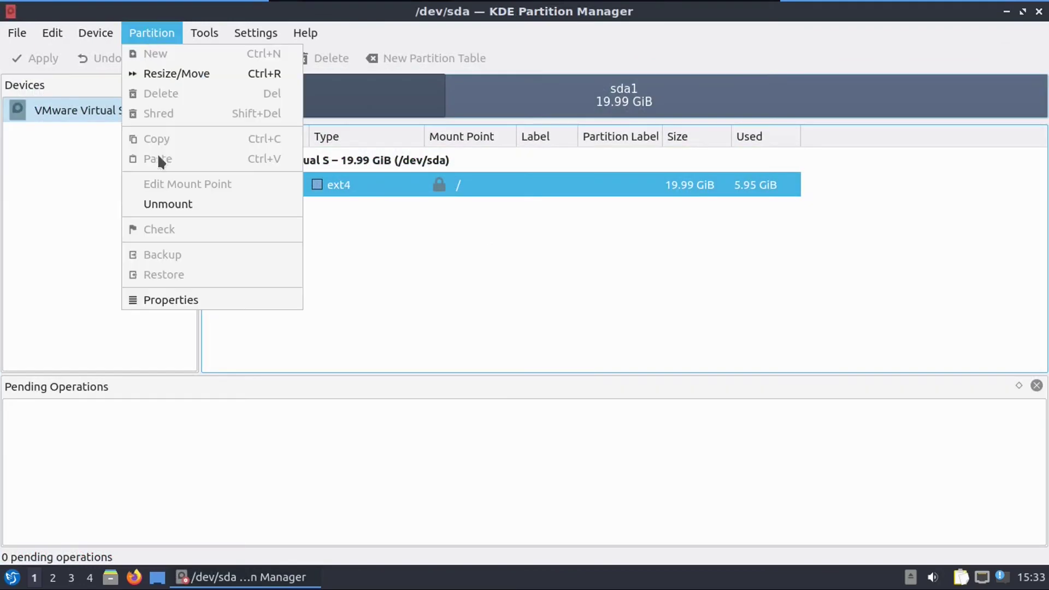
{"action": "left_click", "coordinate": [176, 298]}
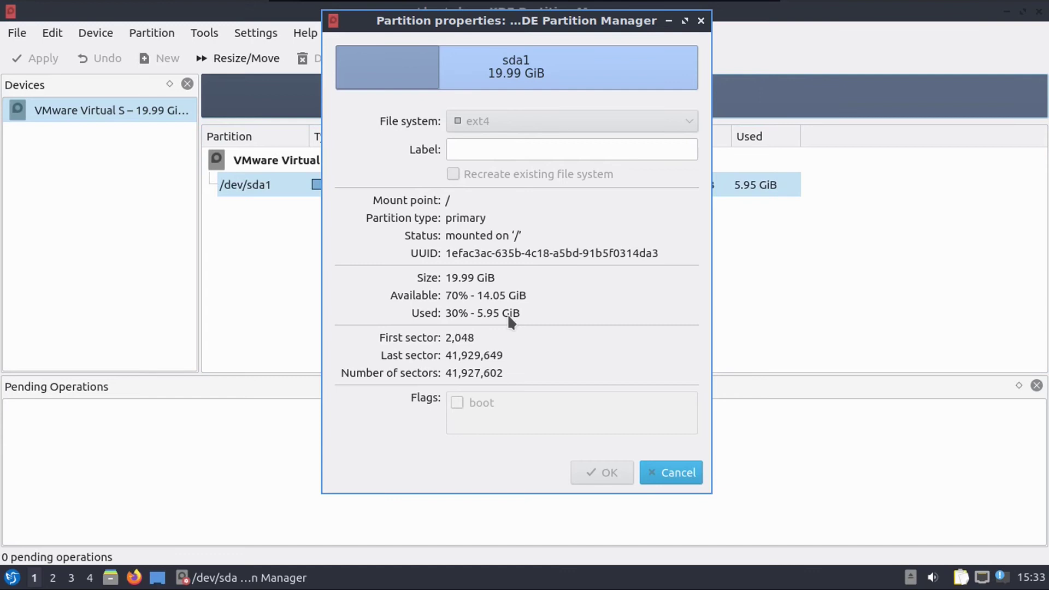